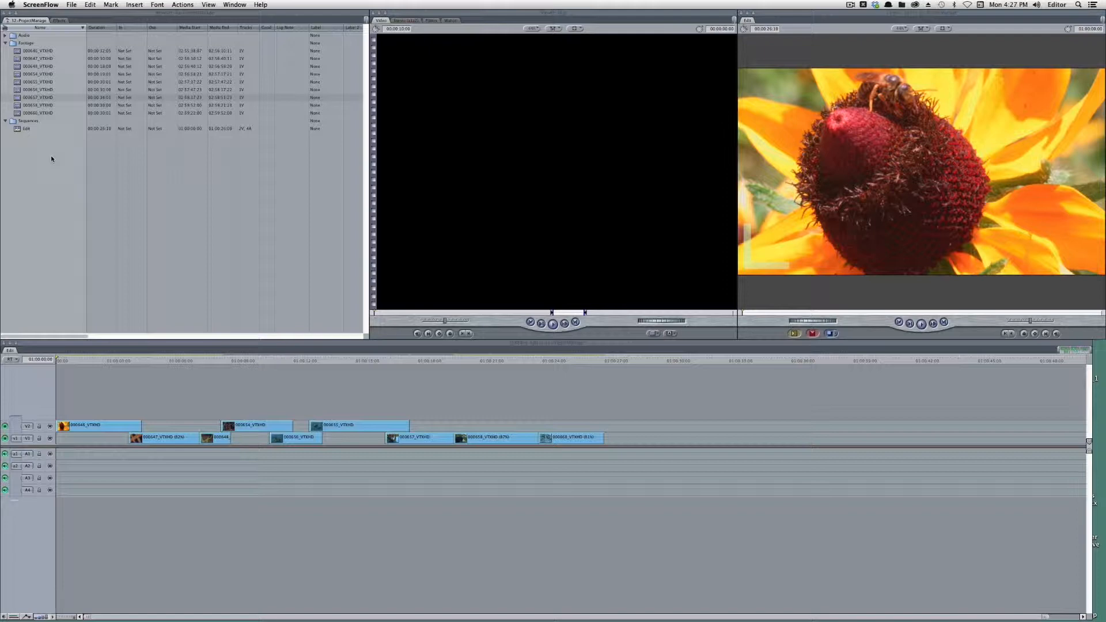
Open the Media Manager for the Edit sequence, keeping media on Copy and the handles at 00:00:04:00
left_click(24, 131)
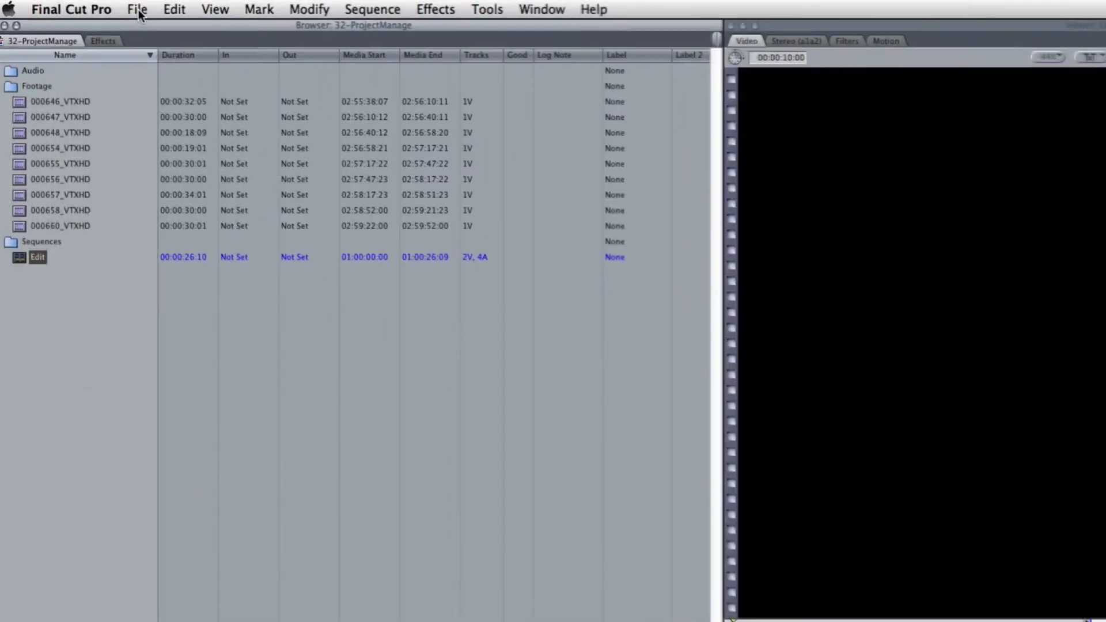
left_click(78, 6)
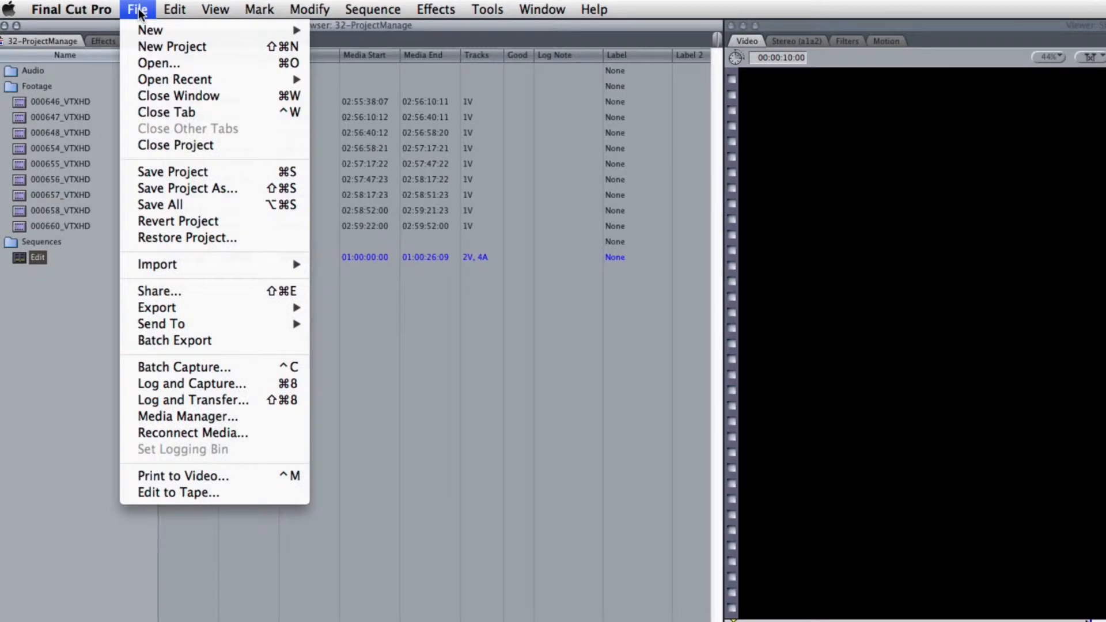
left_click(172, 412)
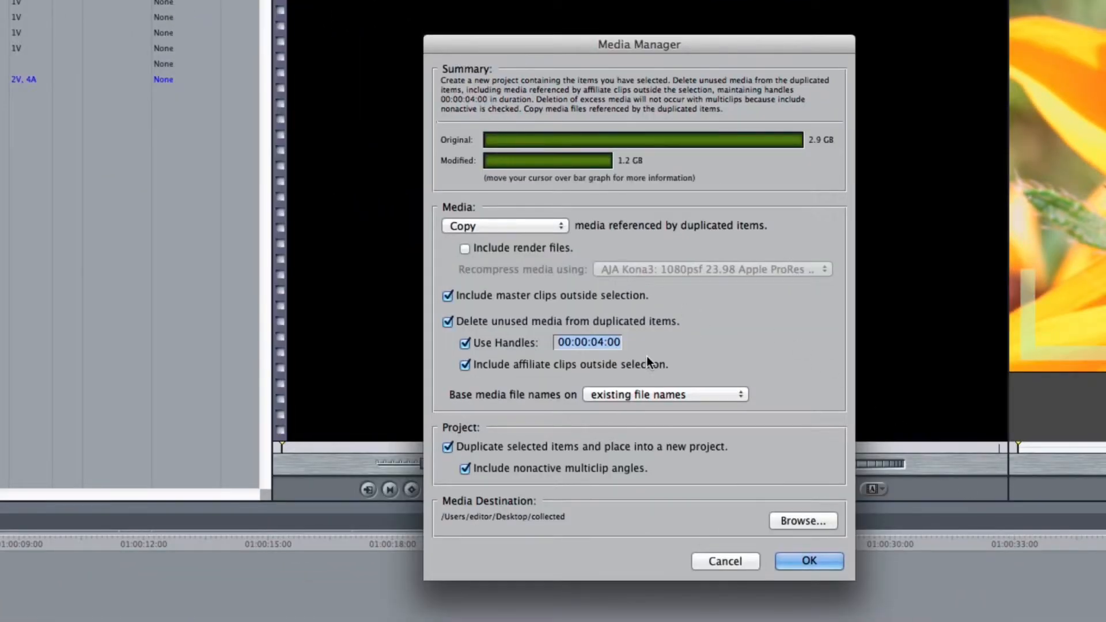
left_click(534, 224)
left_click(606, 229)
left_click(604, 343)
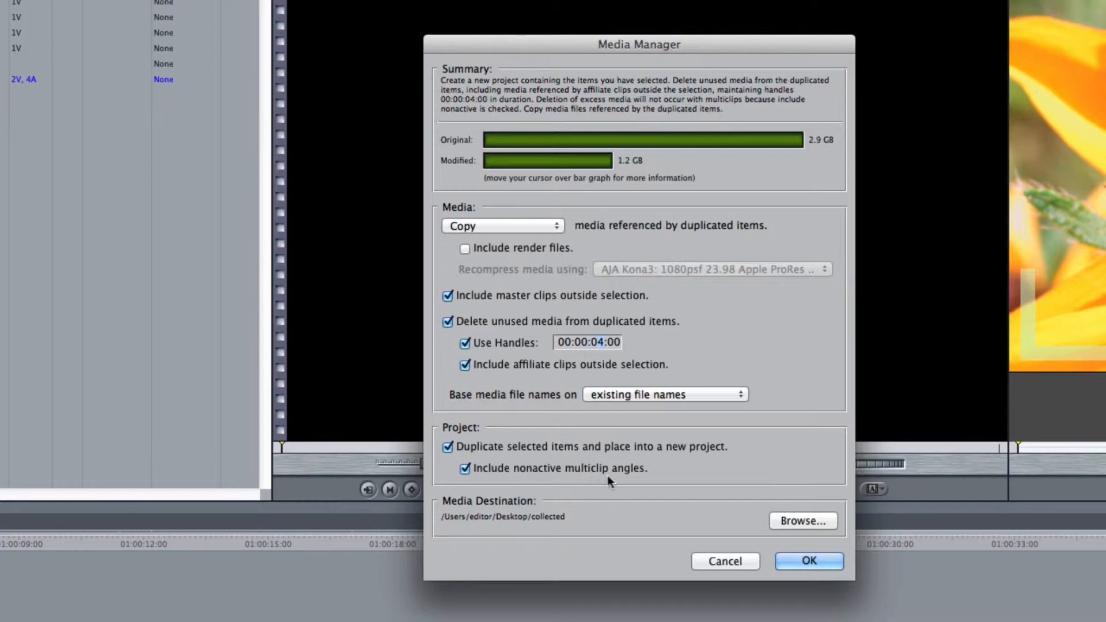
Choose the collected folder as the media destination
left_click(797, 520)
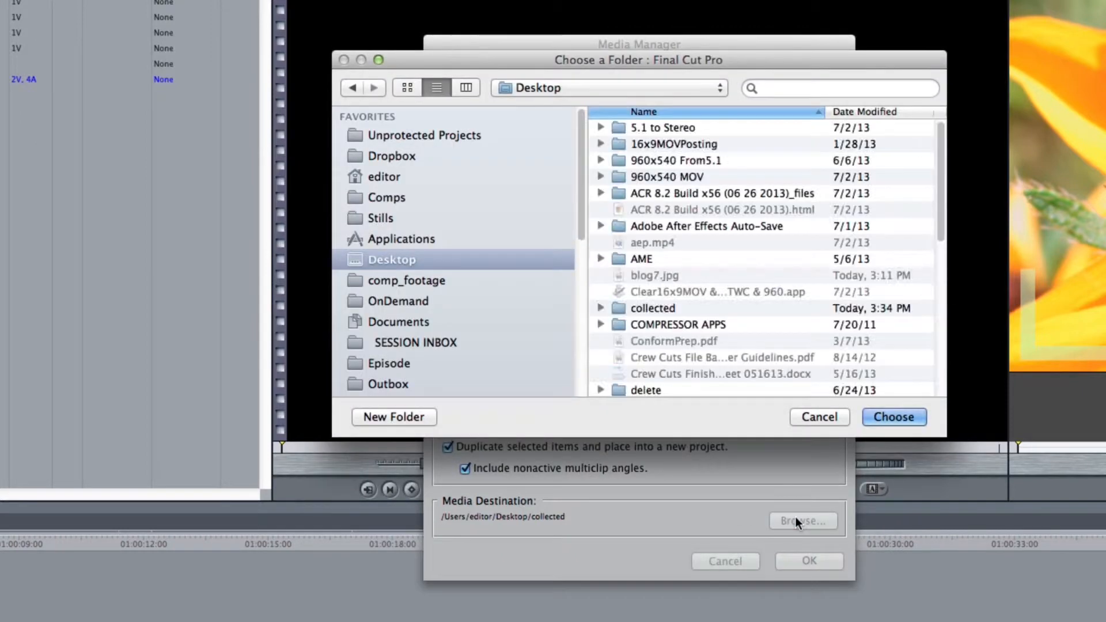
scroll(470, 342, "down", 5)
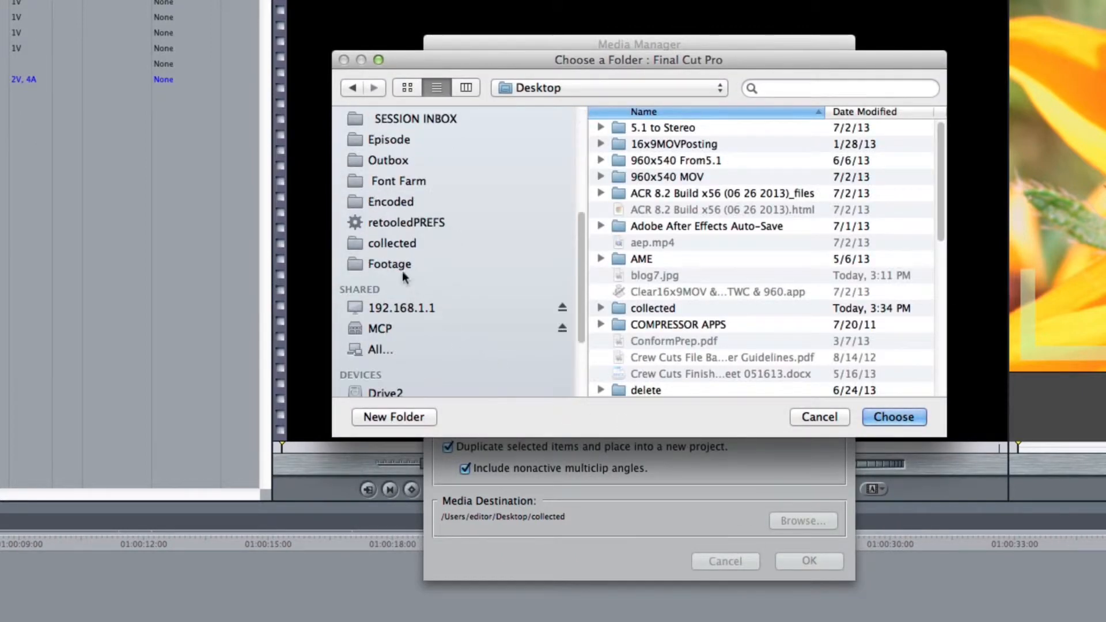
left_click(409, 245)
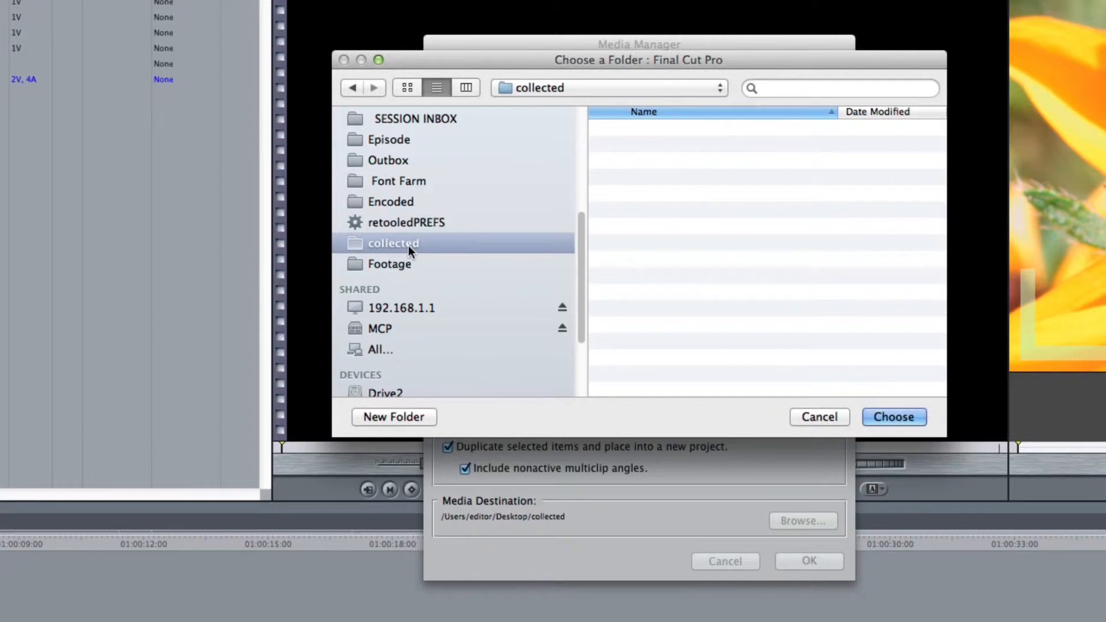
left_click(884, 412)
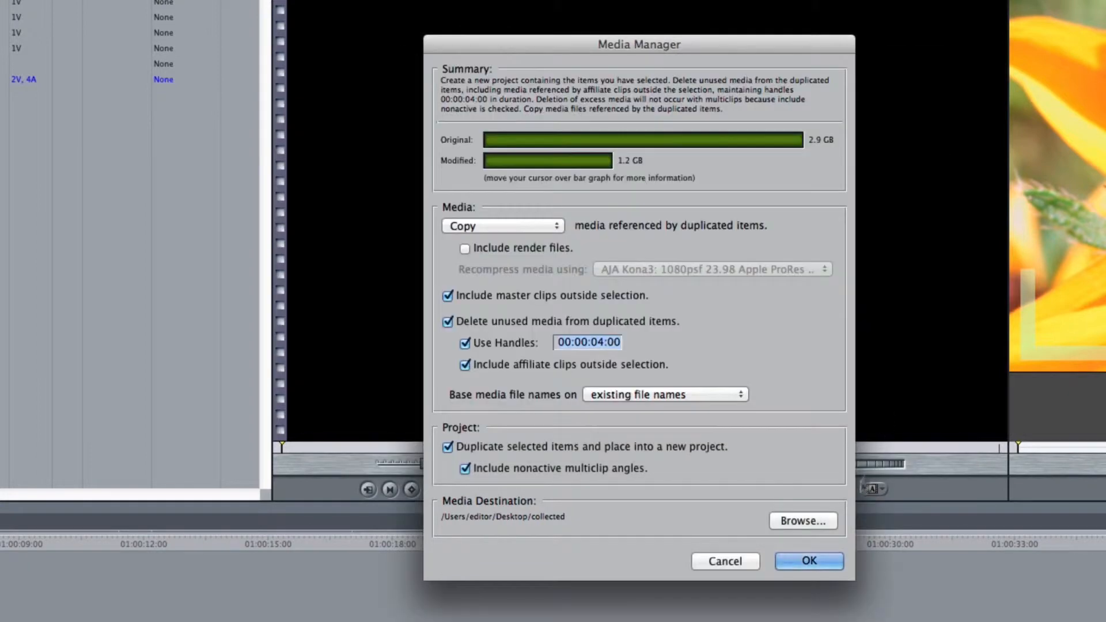
Run the media copy and save the new project as Collected
left_click(812, 558)
type("Collected")
key("Return")
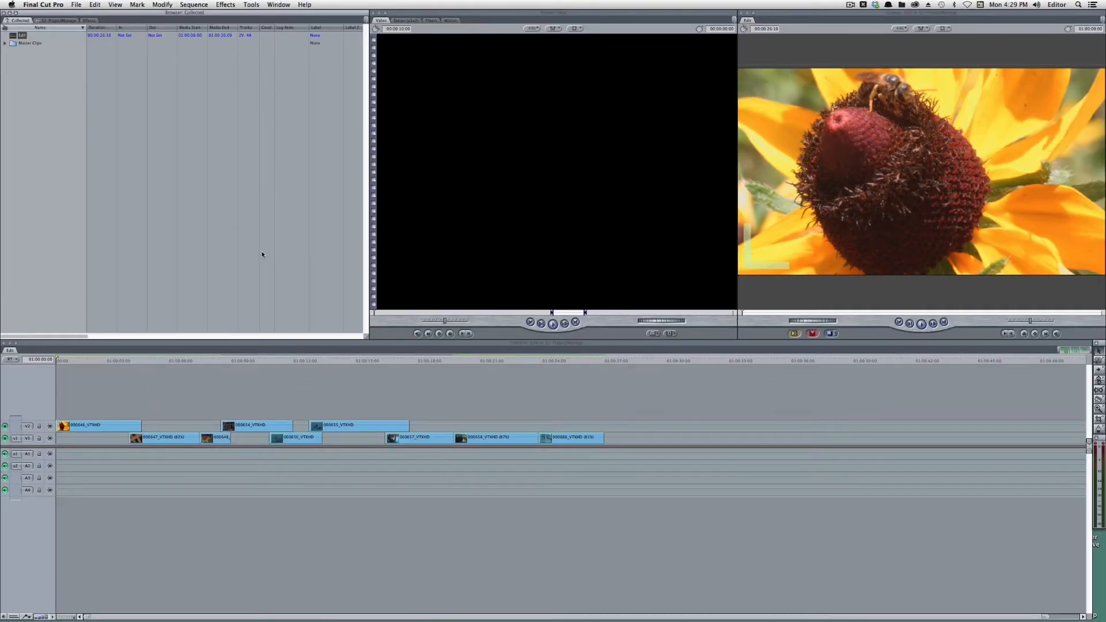
Open the Edit sequence of the 32-ProjectManage project and inspect the motion settings of the first clip, 000646_VTXHD
left_click(55, 21)
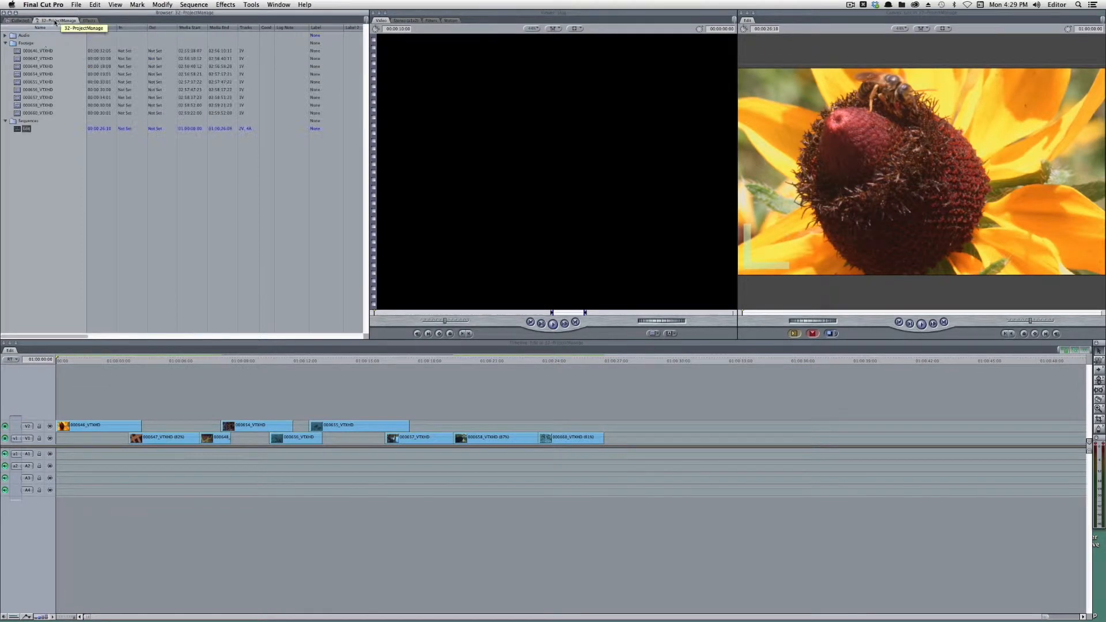
double_click(19, 129)
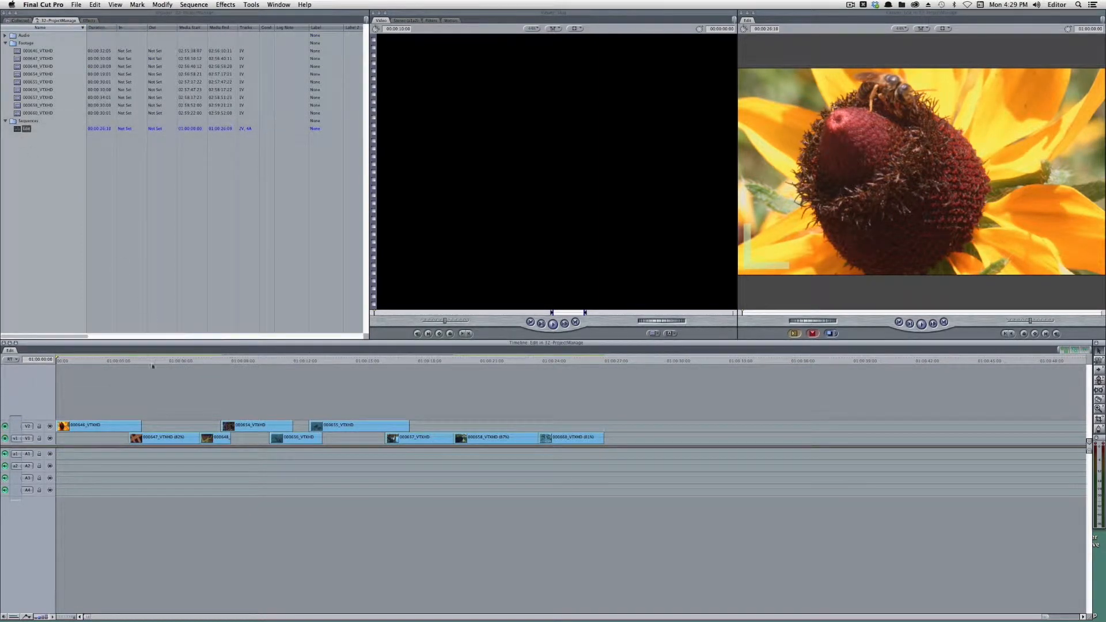
left_click(109, 426)
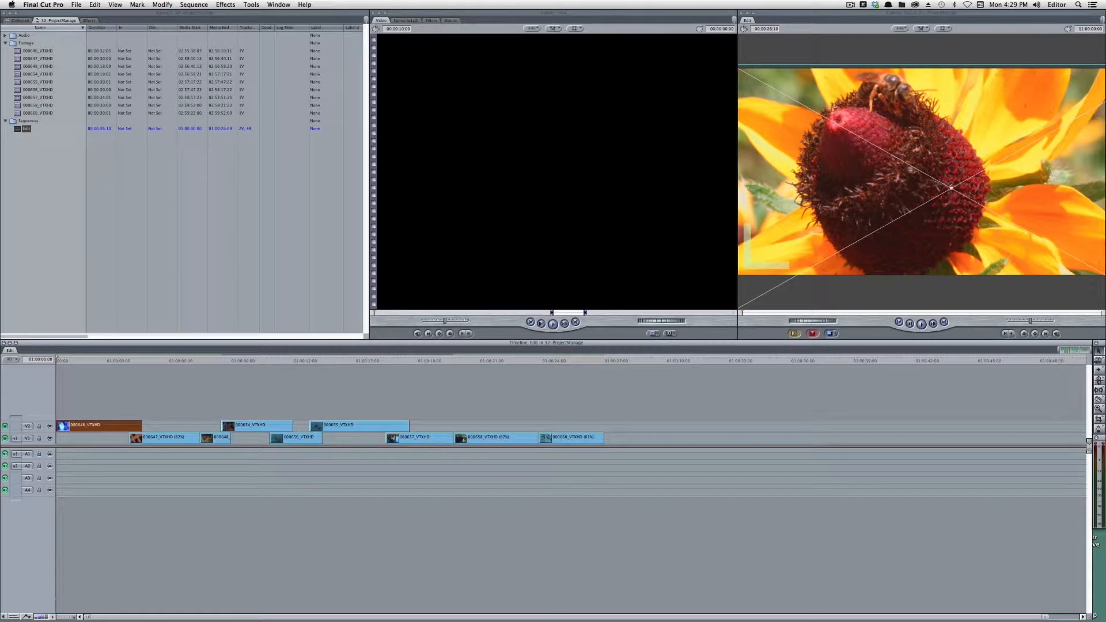
double_click(104, 427)
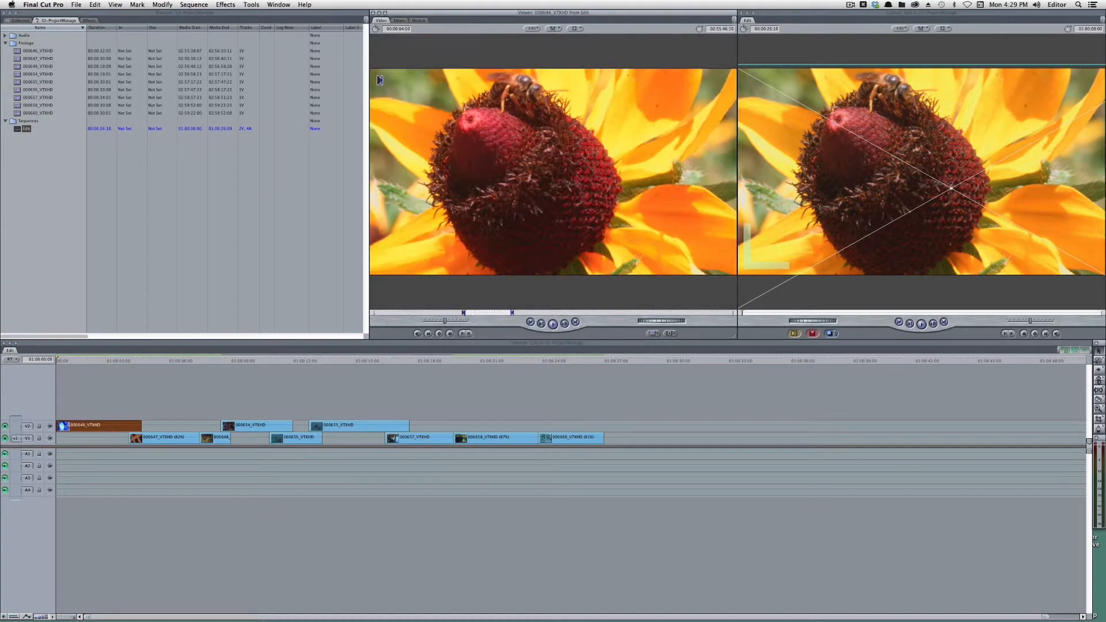
left_click(418, 20)
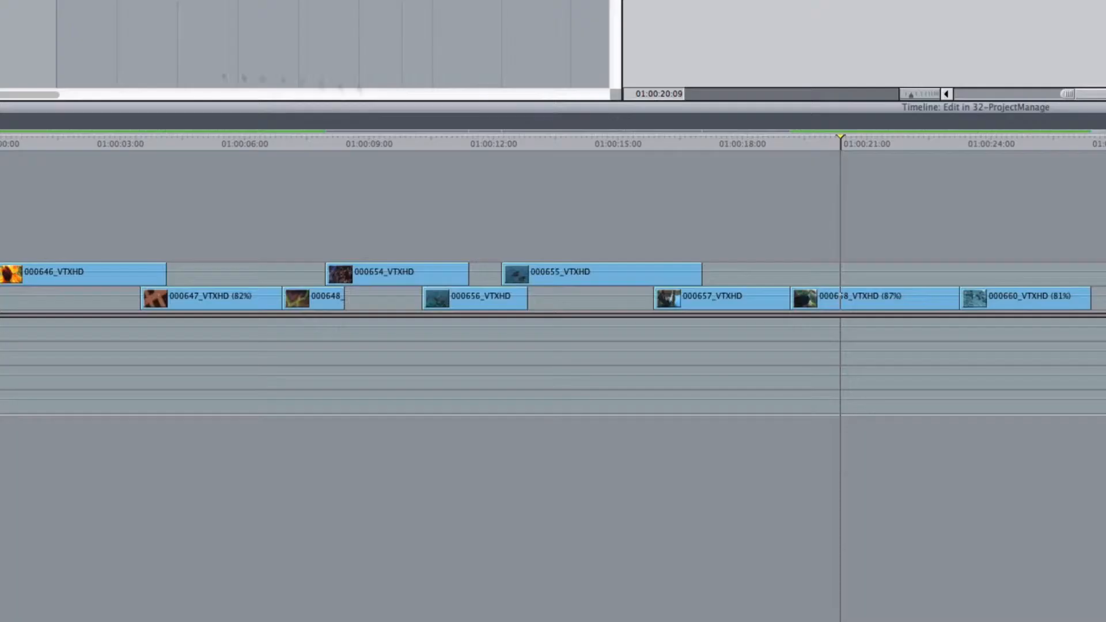
Review the original Edit sequence at several points along the timeline, ending at 01:00:25:05 in the last clip
left_click(231, 137)
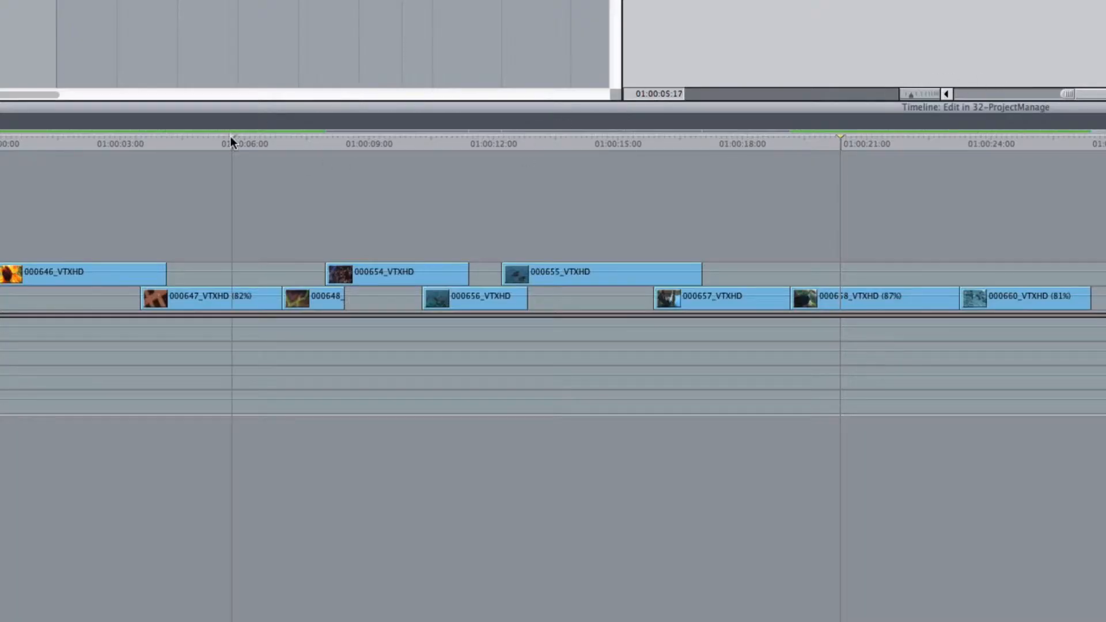
left_click(941, 150)
left_click(1040, 141)
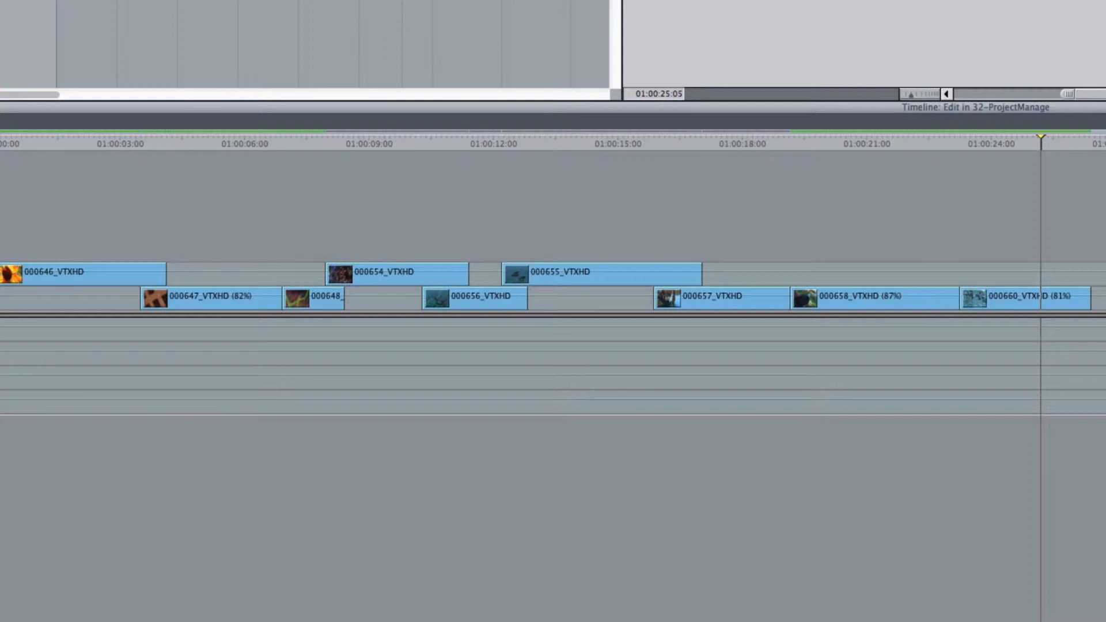
Close the original 32-ProjectManage project so only the Collected project stays open
key("super+4")
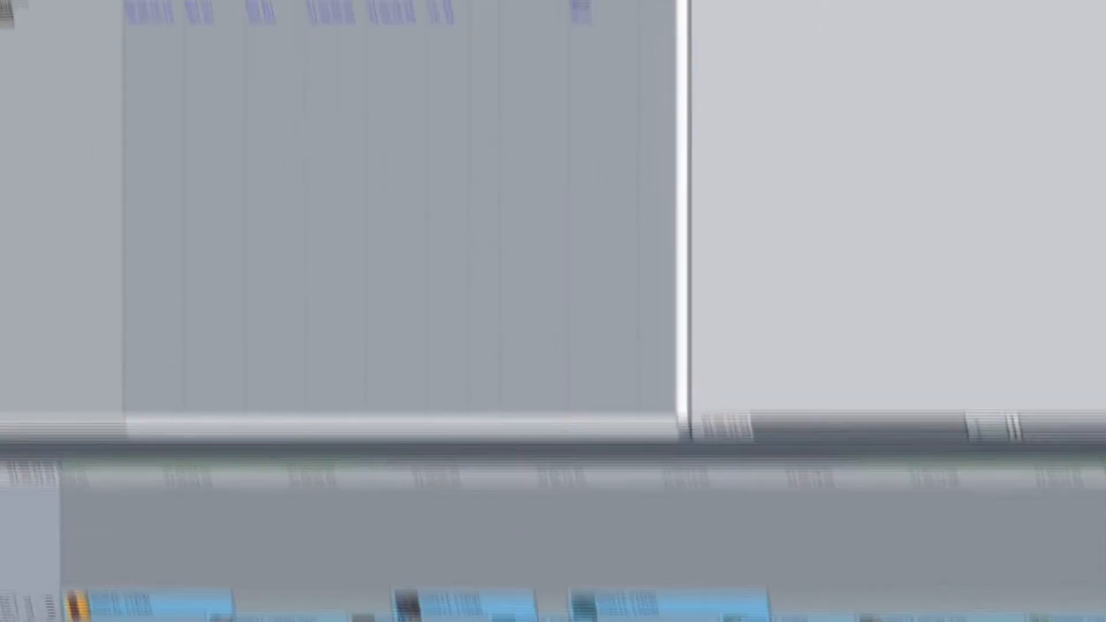
right_click(134, 35)
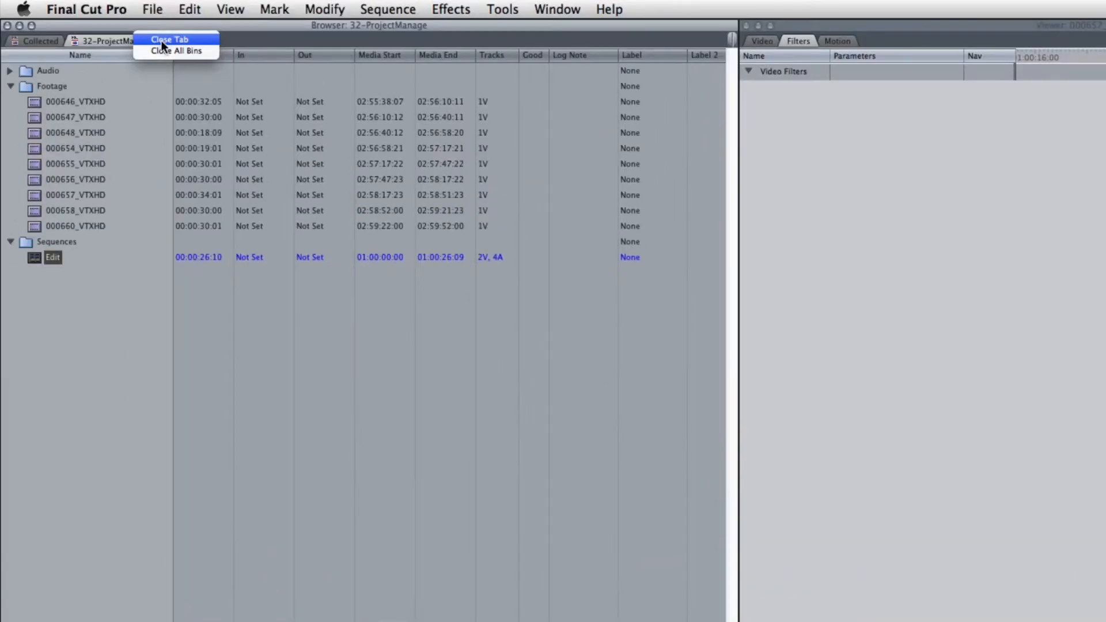
left_click(161, 41)
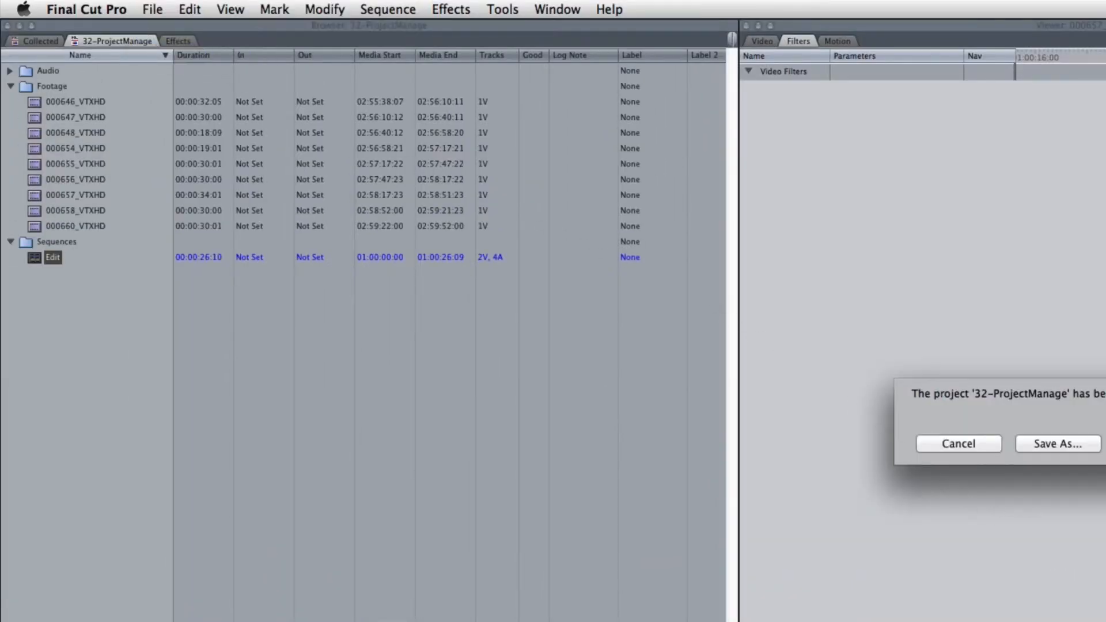
key("Return")
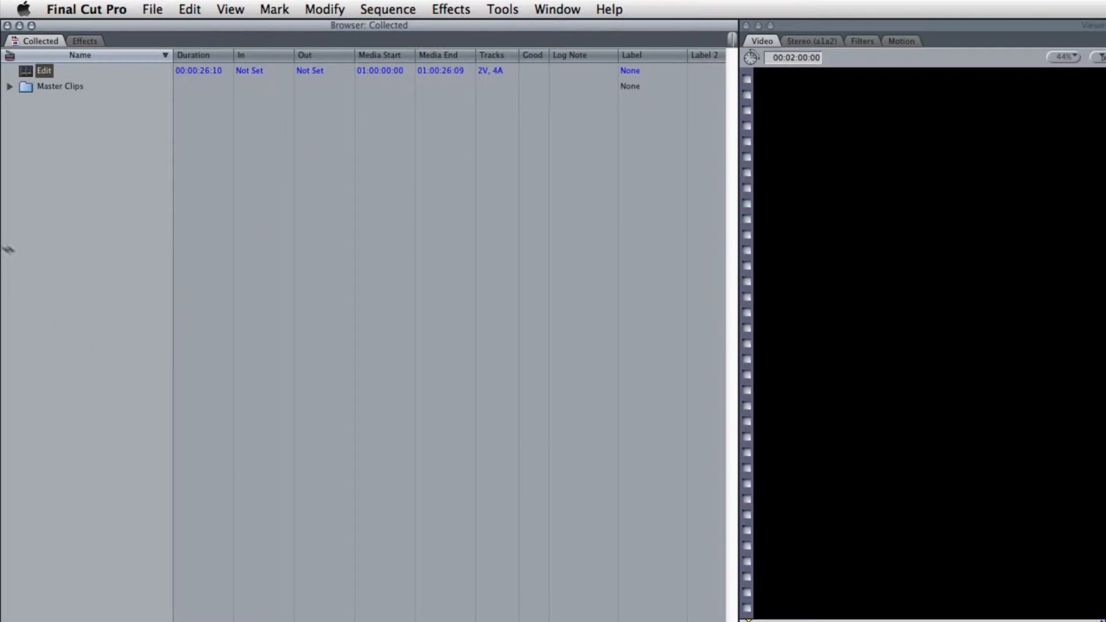
Open the Edit sequence of the Collected project and check its clips around 01:00:21
double_click(27, 71)
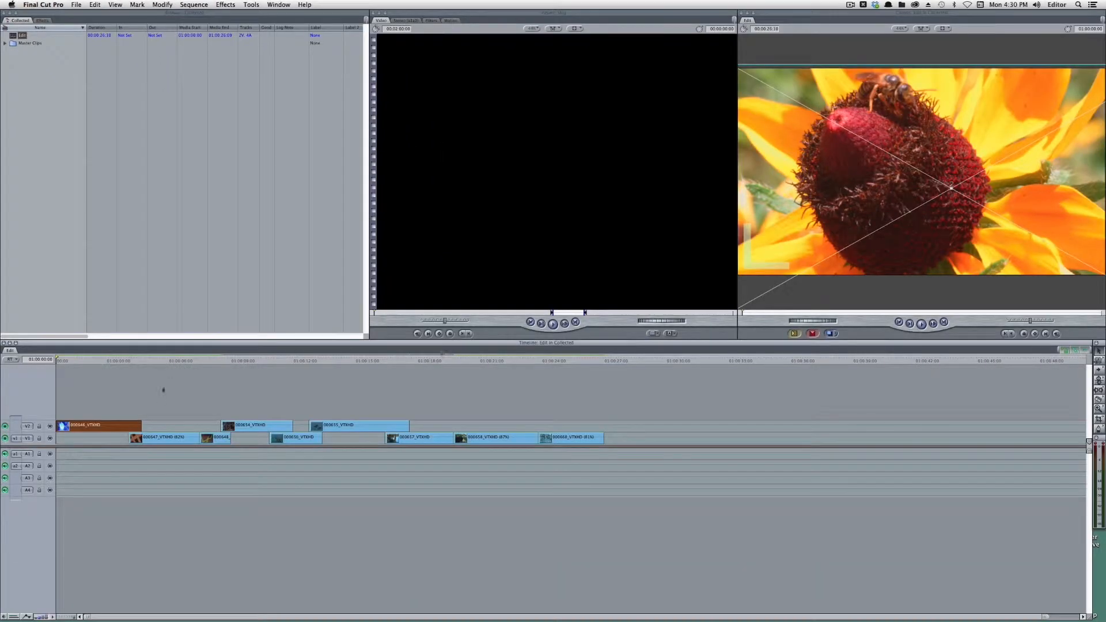
left_click(169, 438)
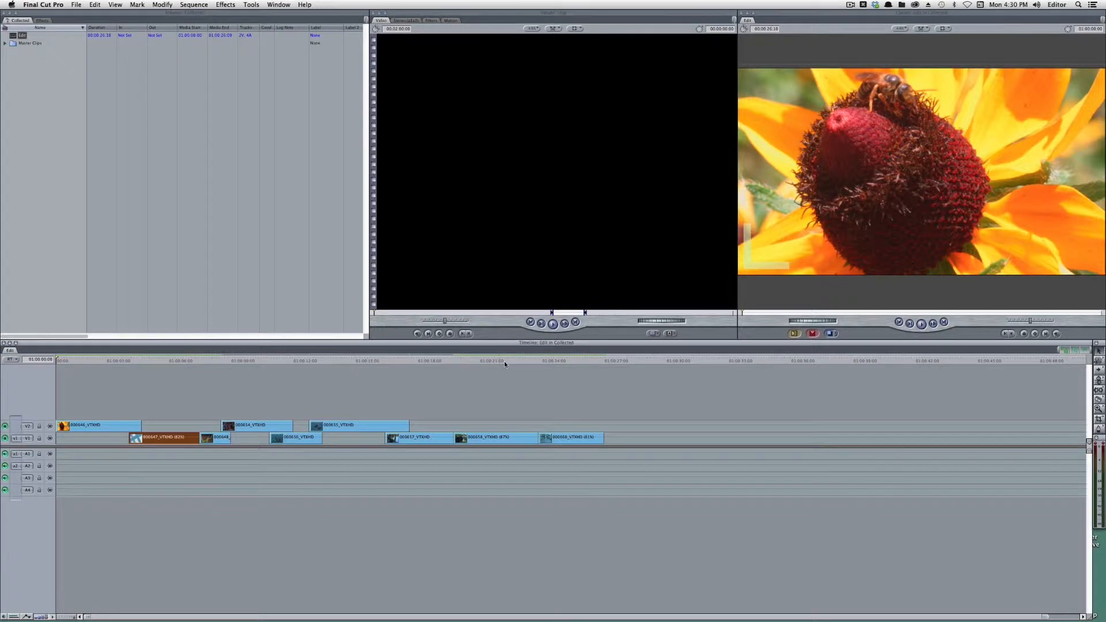
left_click(504, 362)
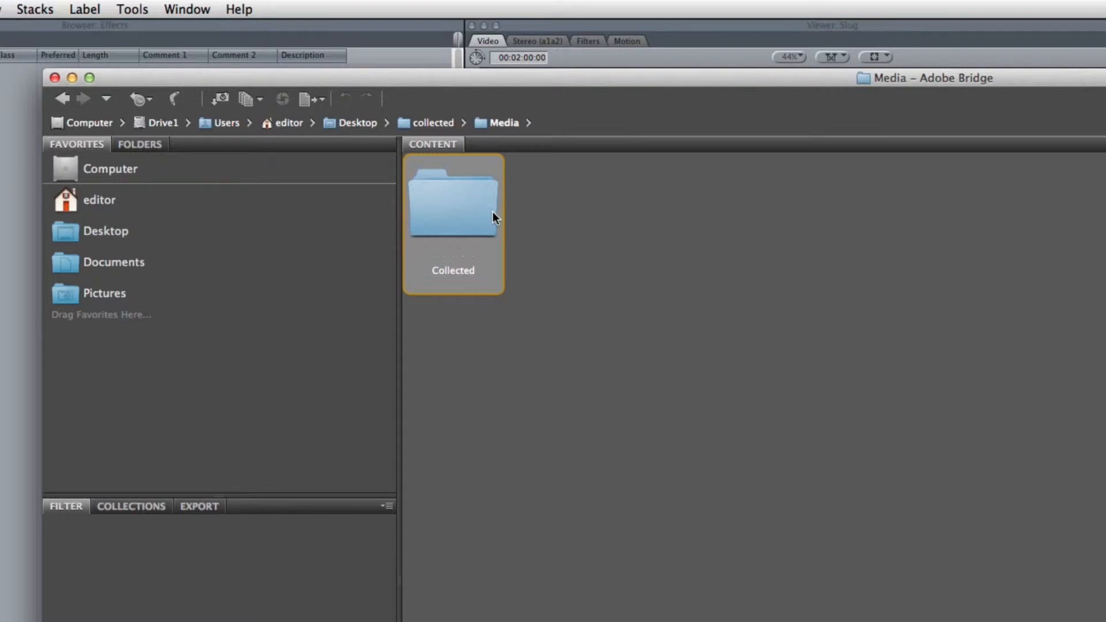
Switch to Adobe Bridge and open the Collected folder inside Media to examine the copied clips
double_click(493, 216)
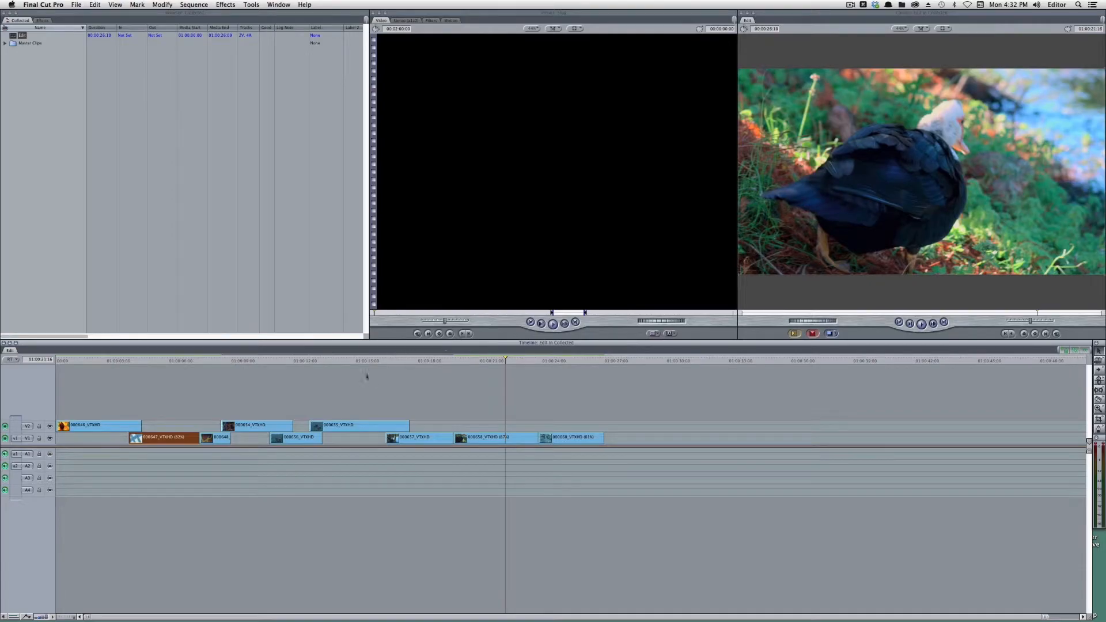
Shorten the end of clip 000655_VTXHD on V2 and swap clips 000647_VTXHD and 000657_VTXHD on V1
left_click(371, 361)
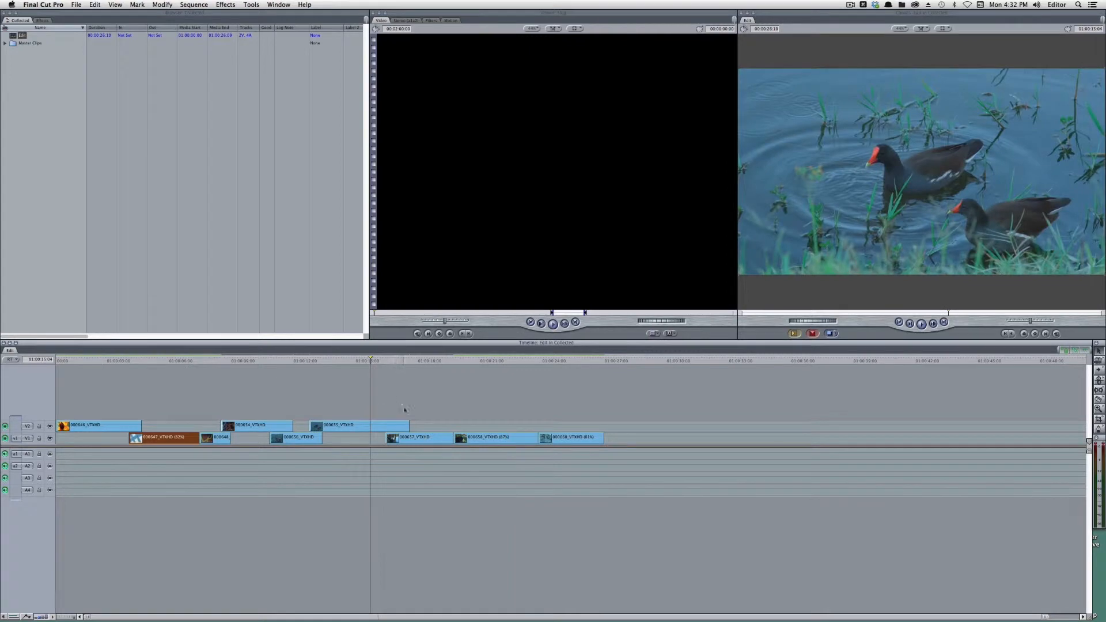
mouse_move(411, 427)
left_mouse_down()
mouse_move(385, 426)
mouse_move(300, 385)
mouse_move(180, 413)
mouse_move(277, 439)
mouse_move(427, 438)
left_mouse_up()
left_click_drag(189, 419, 158, 439)
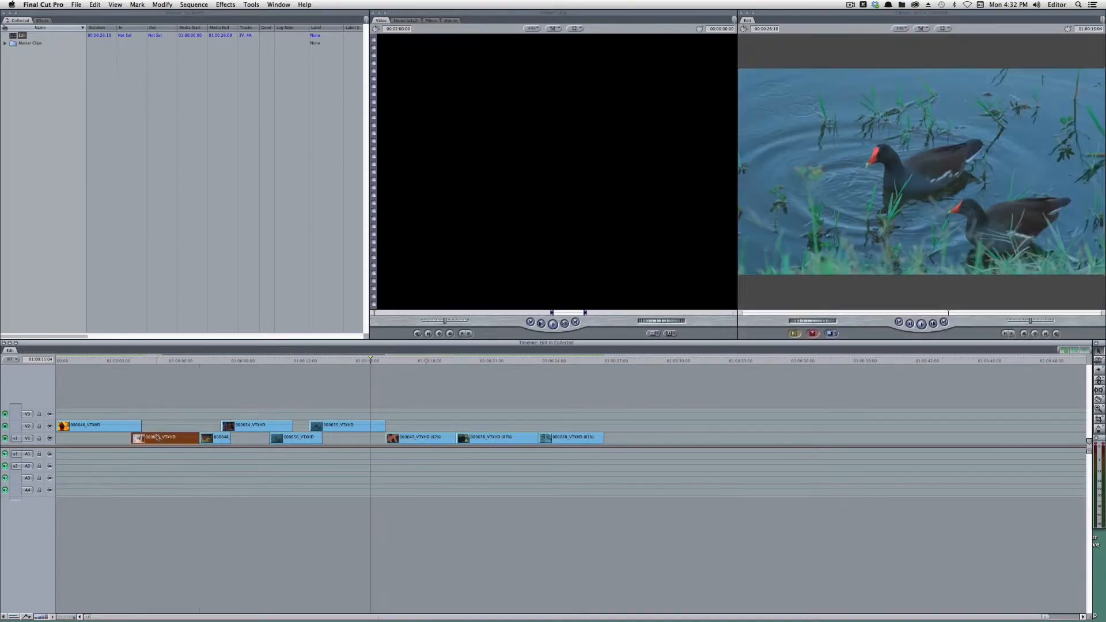
Apply the Color Corrector 3-way filter to clip 000654_VTXHD on V2 and open its visual controls with the playhead on that clip
left_click(177, 363)
left_click_drag(430, 362, 258, 372)
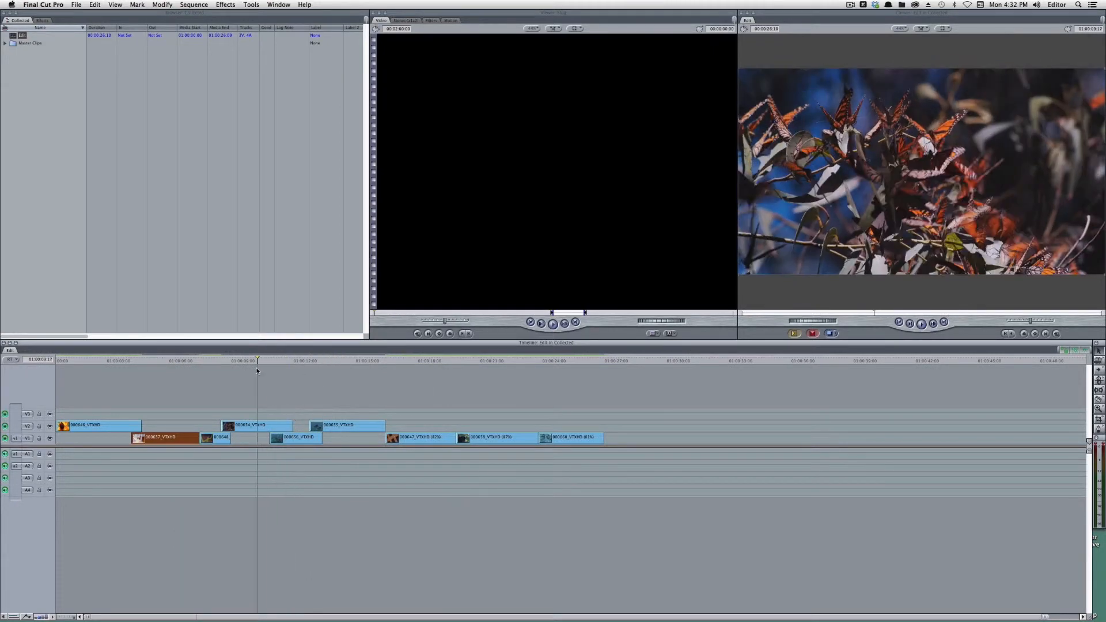
left_click(41, 21)
left_click_drag(42, 129, 266, 425)
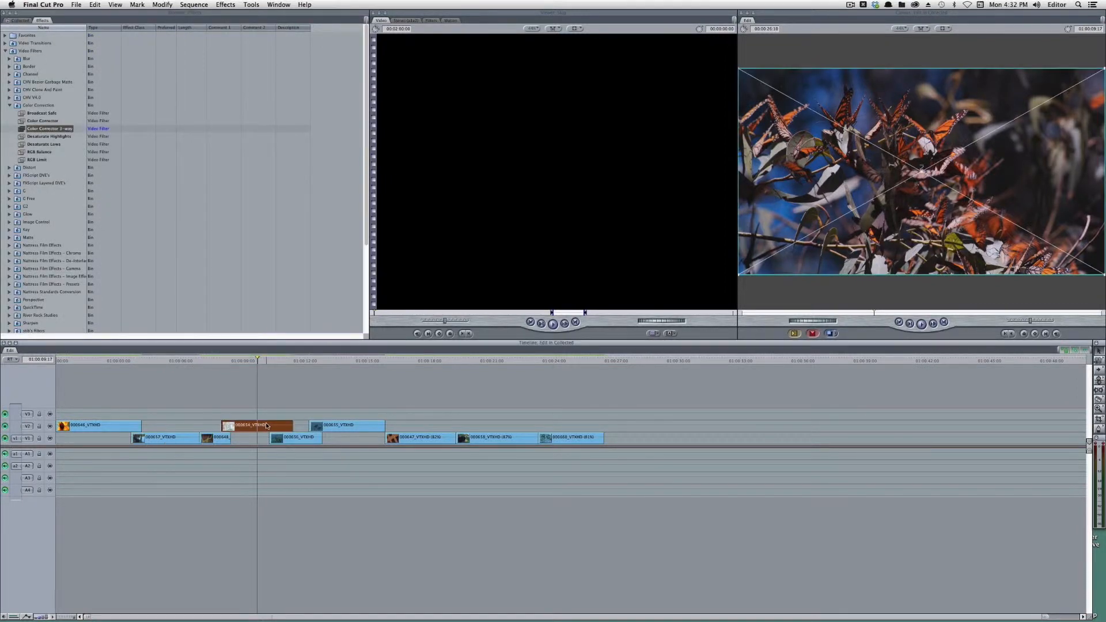
double_click(265, 425)
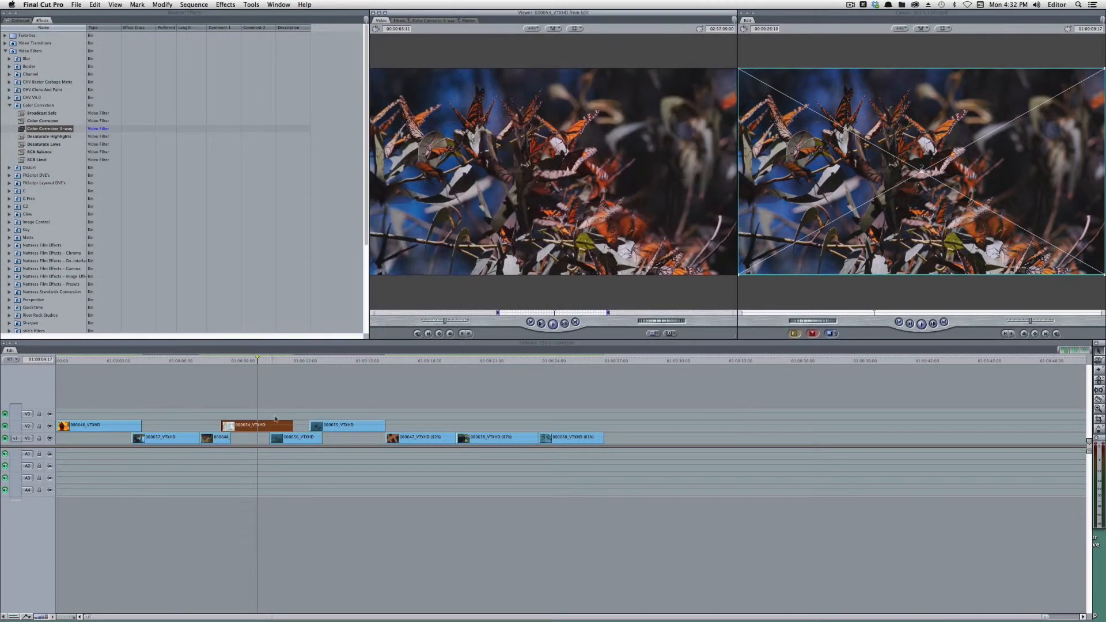
left_click(434, 22)
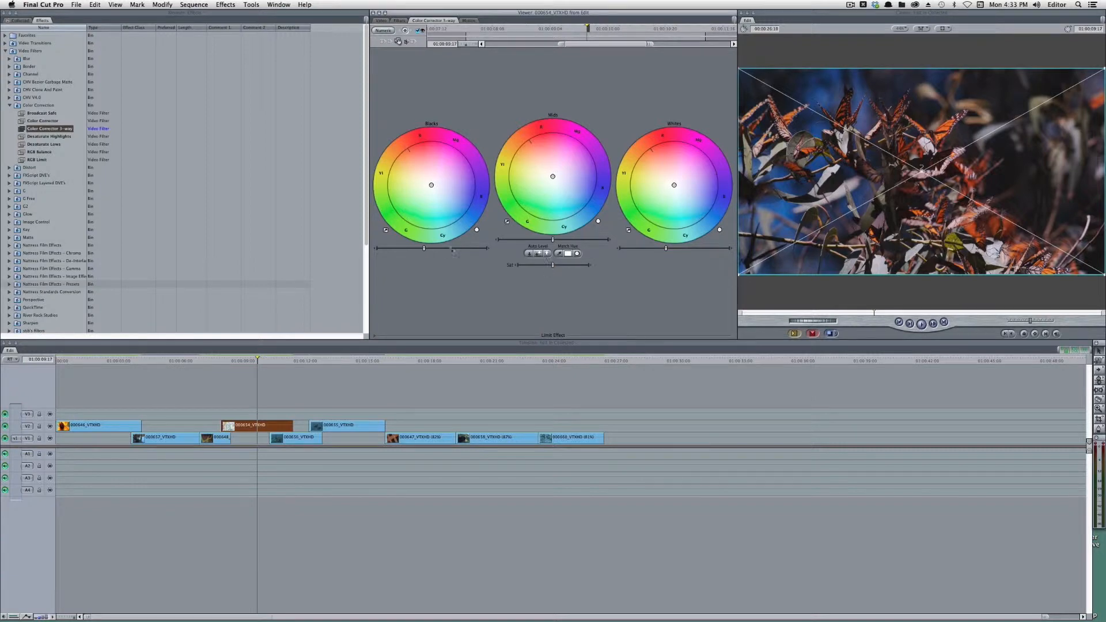
Grade clip 000654_VTXHD with darker blacks, brighter whites and brighter mids, and compare the picture with the filter off and on
left_click_drag(424, 248, 420, 249)
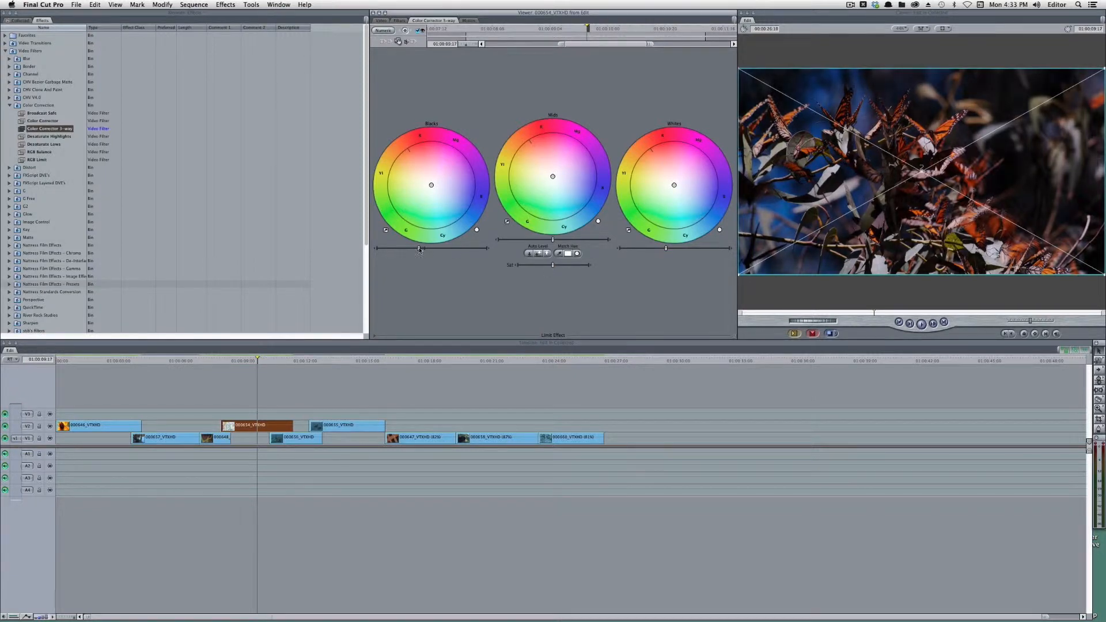
left_click_drag(667, 249, 672, 249)
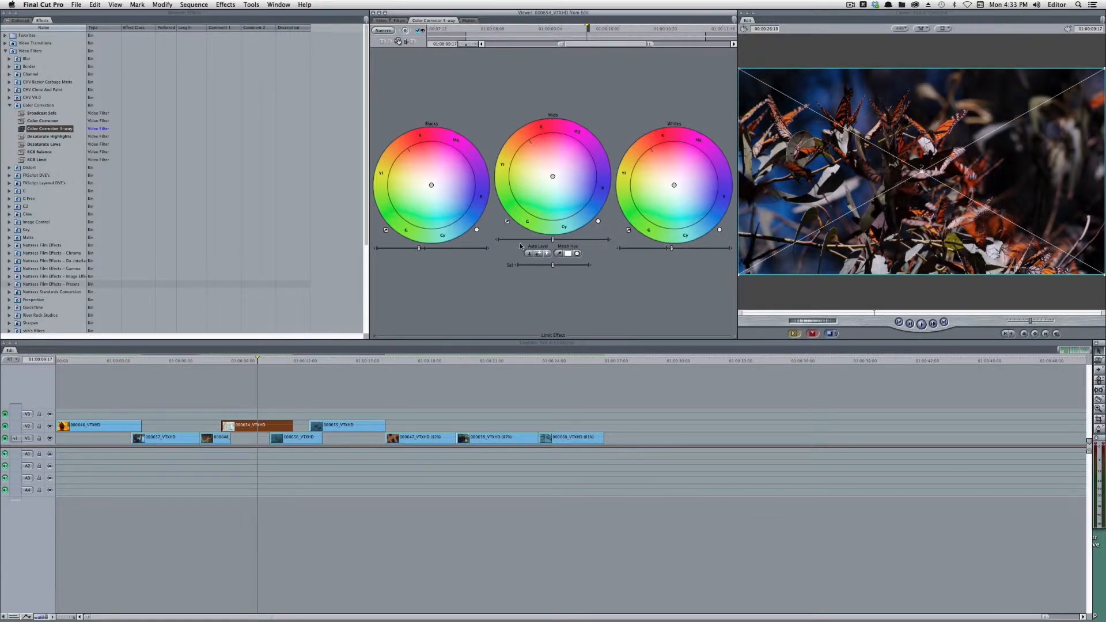
left_click_drag(553, 239, 566, 241)
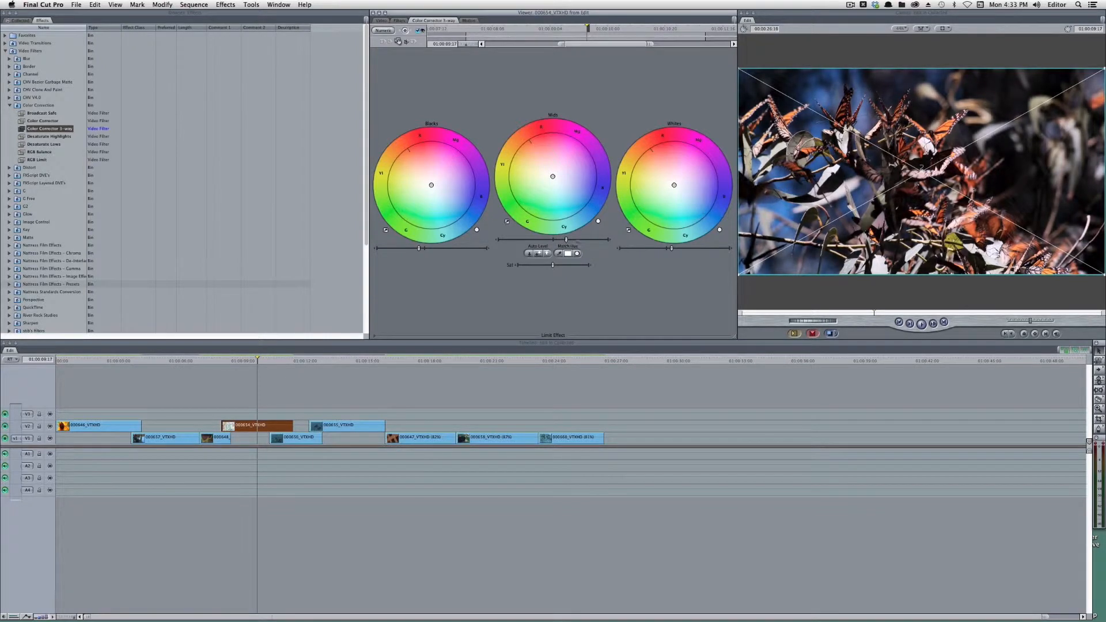
left_click(420, 30)
left_click(420, 30)
left_click(420, 30)
left_click(421, 31)
Trim the end of clip 000646_VTXHD, shift all following clips slightly earlier, and return to the Collected project's bin
left_click_drag(142, 426, 589, 439)
left_click(161, 438)
left_click_drag(189, 437, 179, 437)
left_click(205, 399)
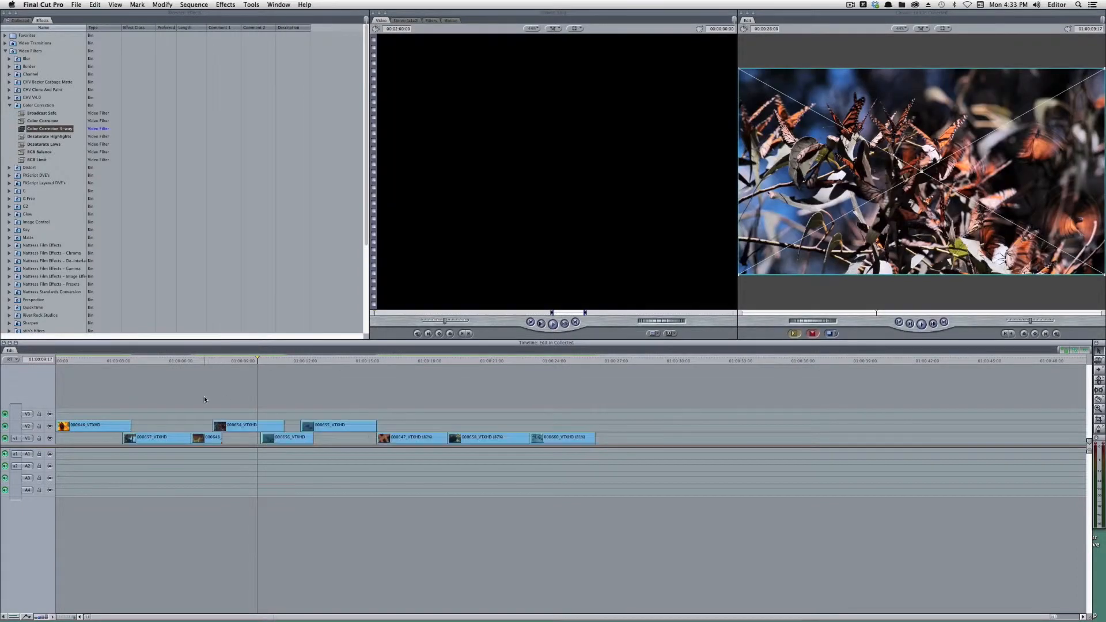
left_click(21, 20)
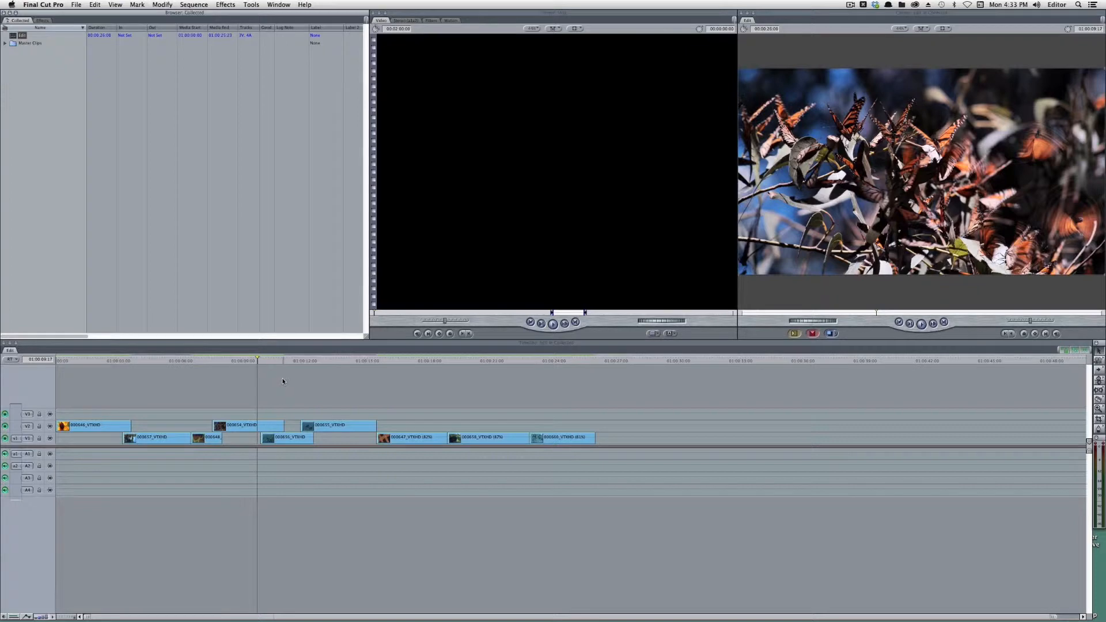
Switch to Adobe Bridge to look at the collected media files, and return to Final Cut Pro
left_click(342, 389)
key("super+Tab")
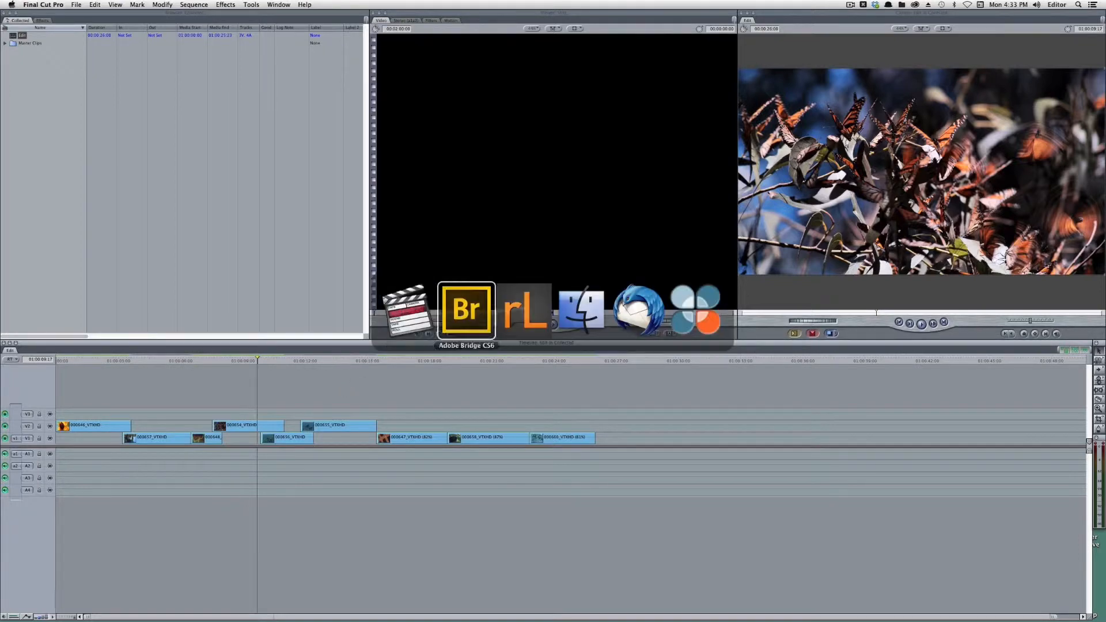
left_click(463, 312)
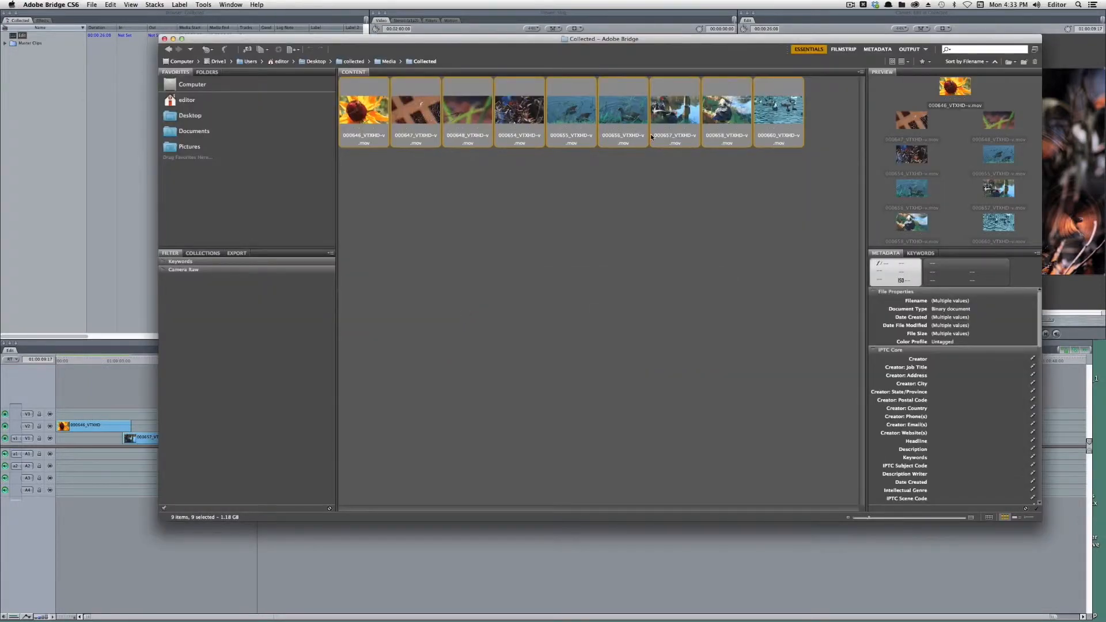
left_click(78, 184)
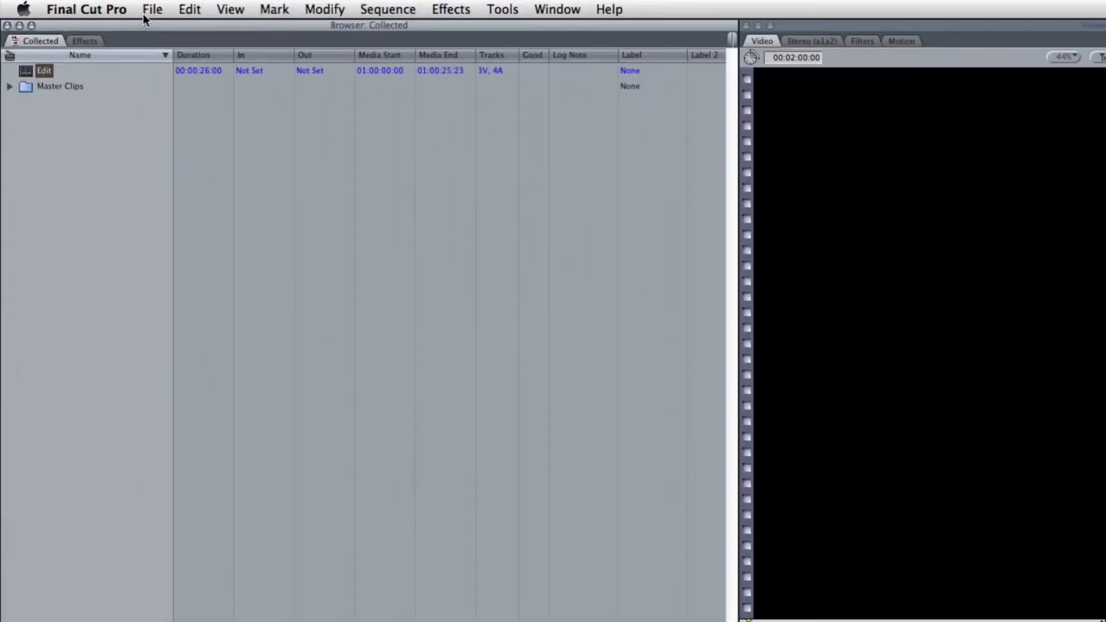
Start an XML export of the Edit sequence in Apple XML Interchange Format, version 5, including master clips outside the selection
left_click(115, 9)
mouse_move(247, 306)
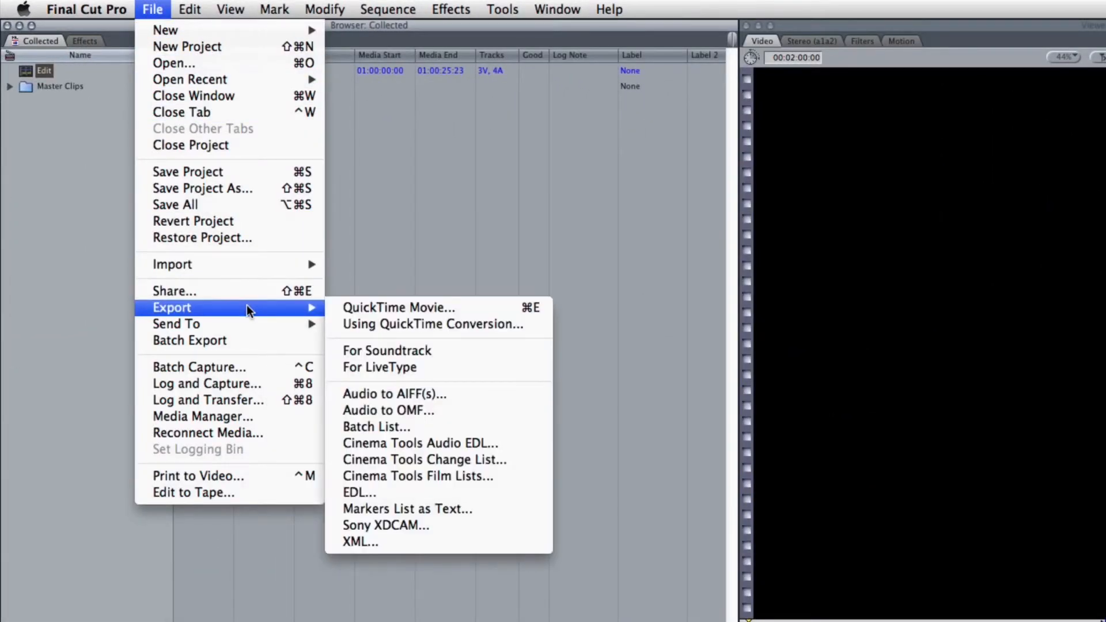
left_click(417, 545)
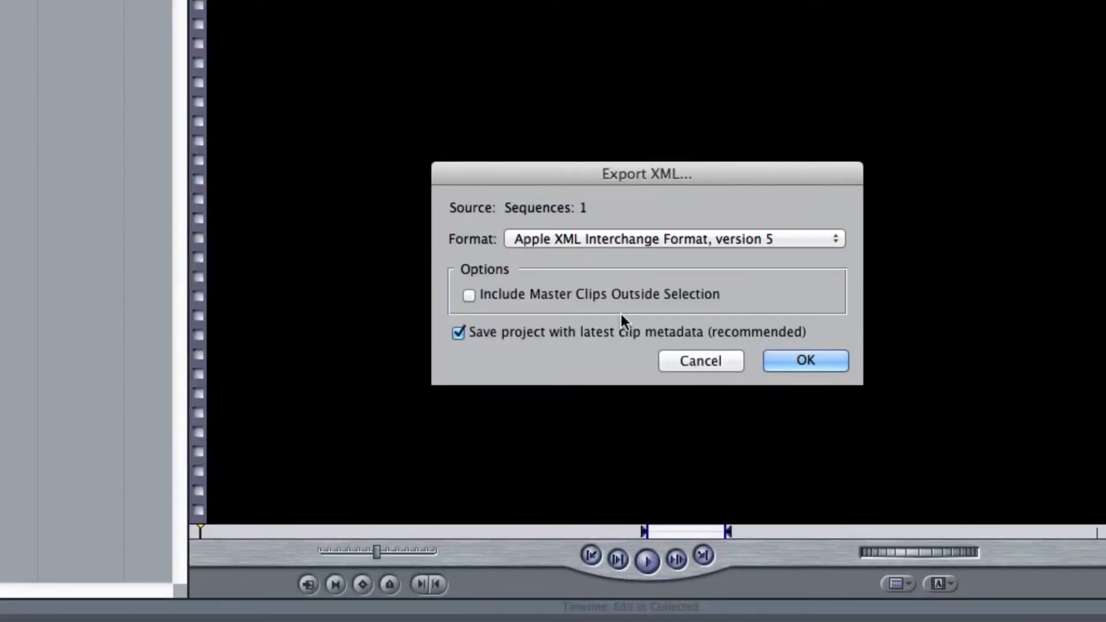
left_click(613, 296)
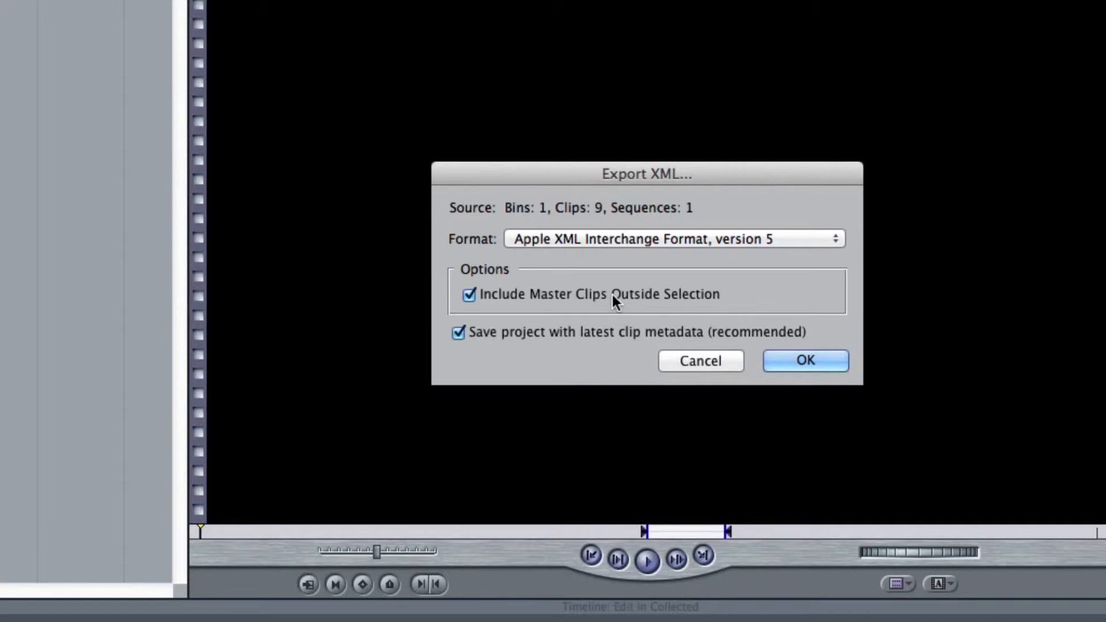
left_click(610, 331)
left_click(830, 359)
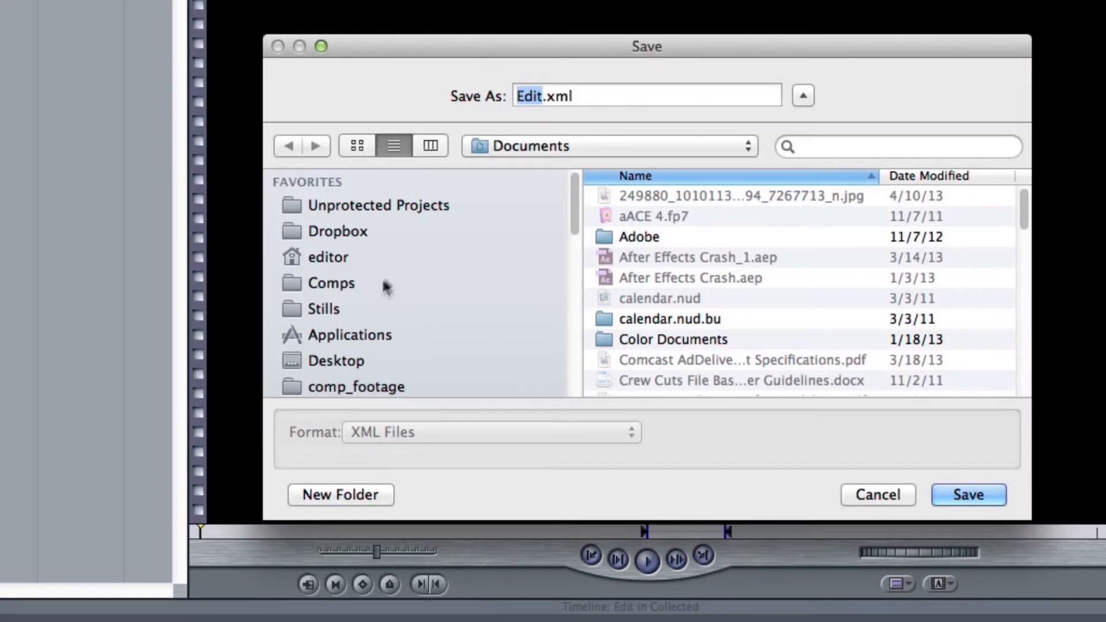
Save the XML as EditUpdated.xml in the collected folder, and close the Collected project without saving it
scroll(386, 282, "down", 3)
scroll(410, 334, "down", 5)
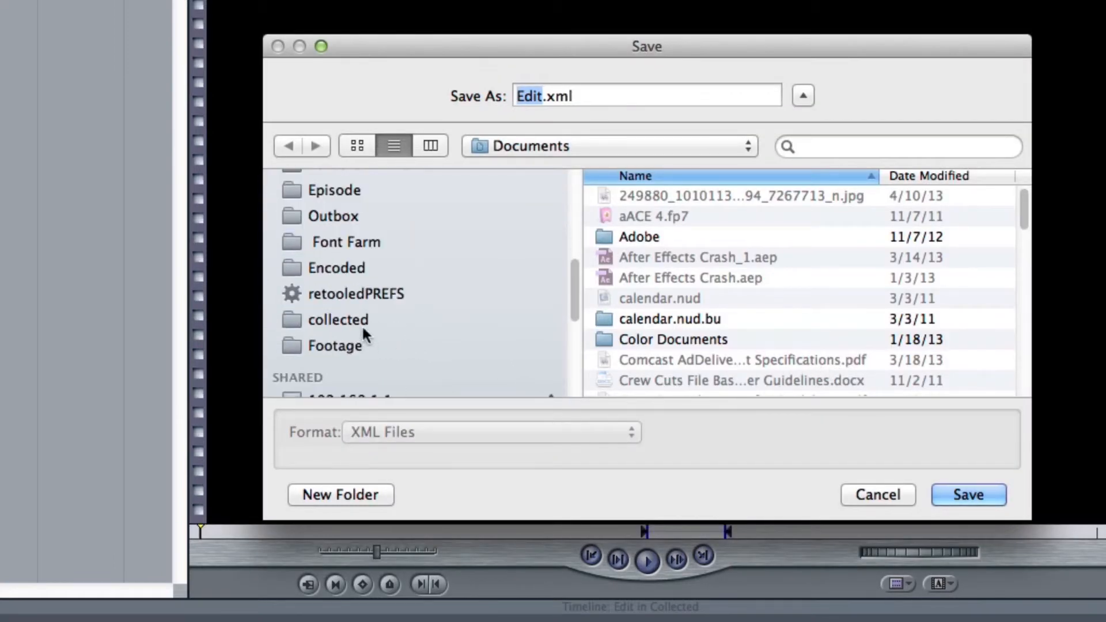
left_click(361, 321)
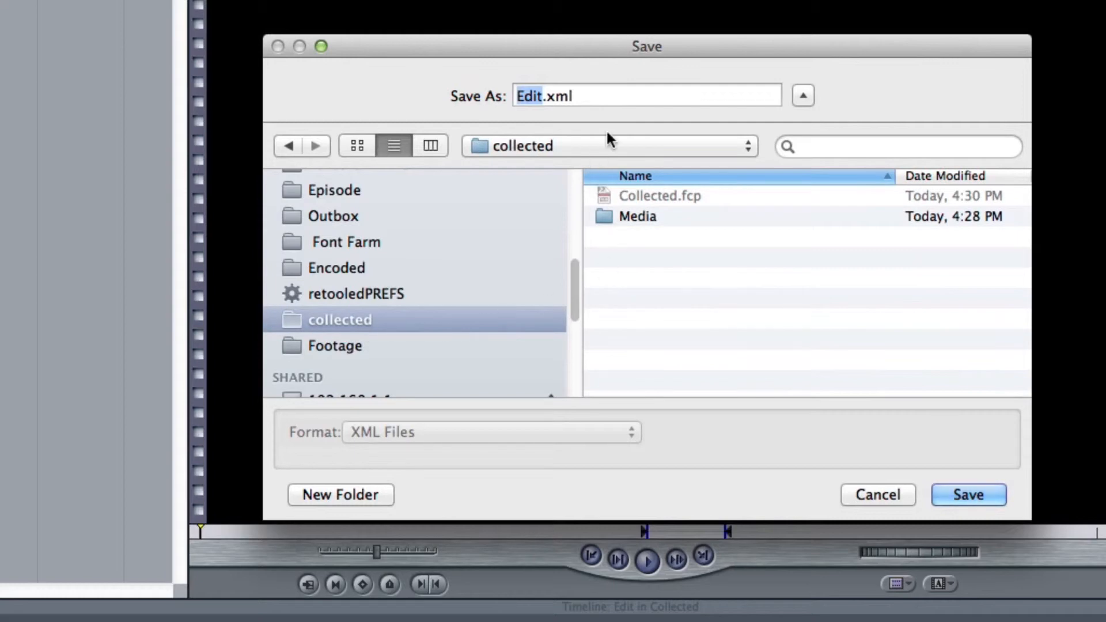
key("Right")
type("Upda")
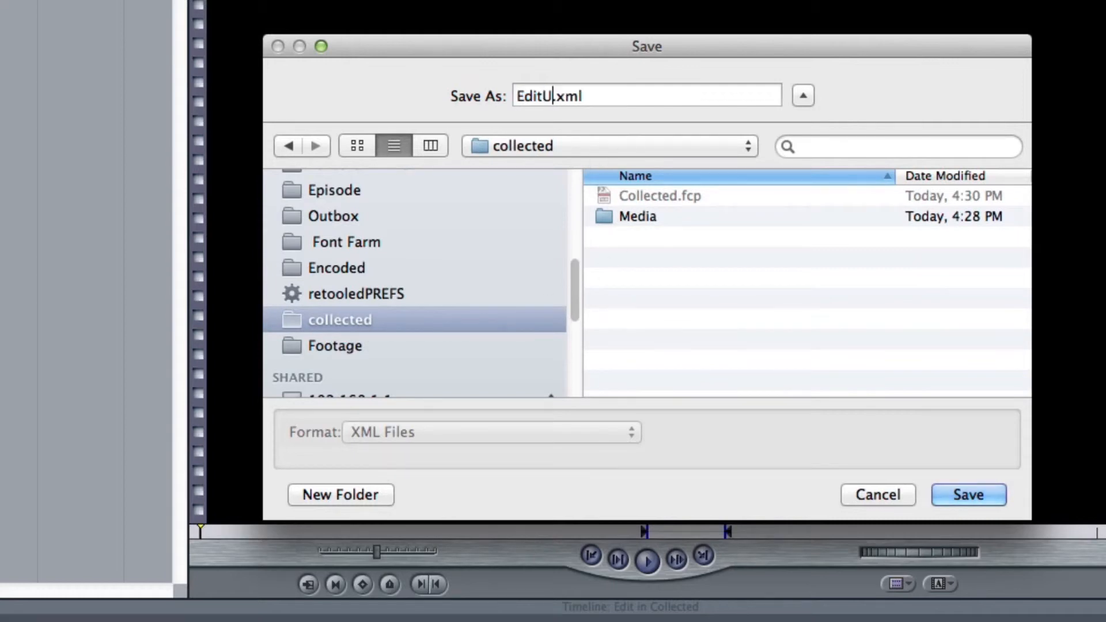
type("ted")
key("Return")
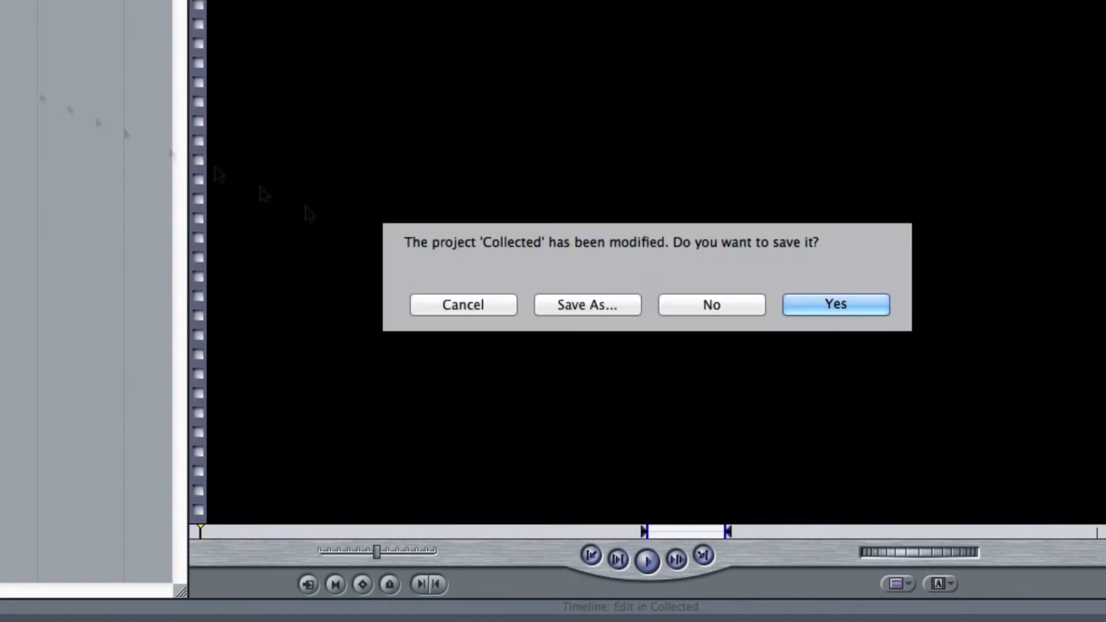
left_click(727, 308)
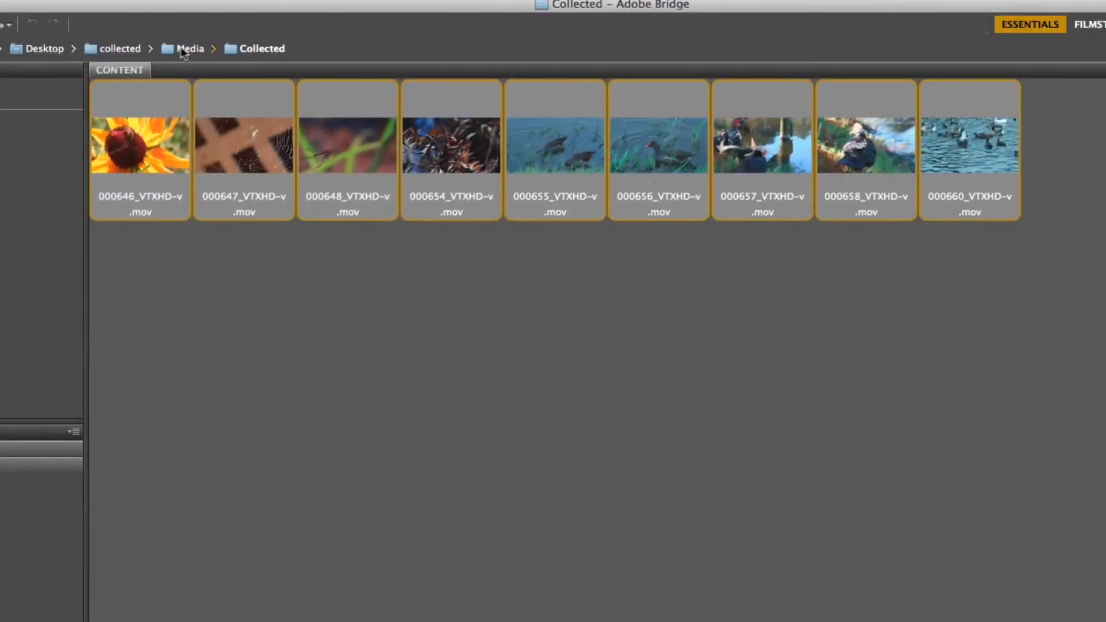
Switch to Adobe Bridge and move the Media folder inside the collected folder to the Trash
left_click(113, 49)
left_click(366, 148)
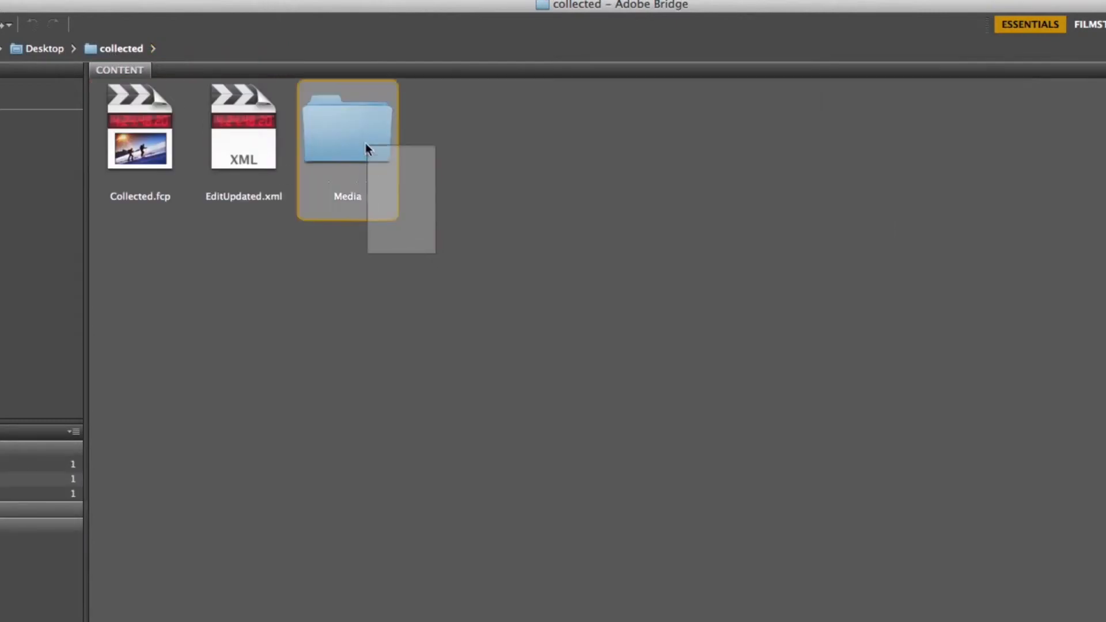
key("super+BackSpace")
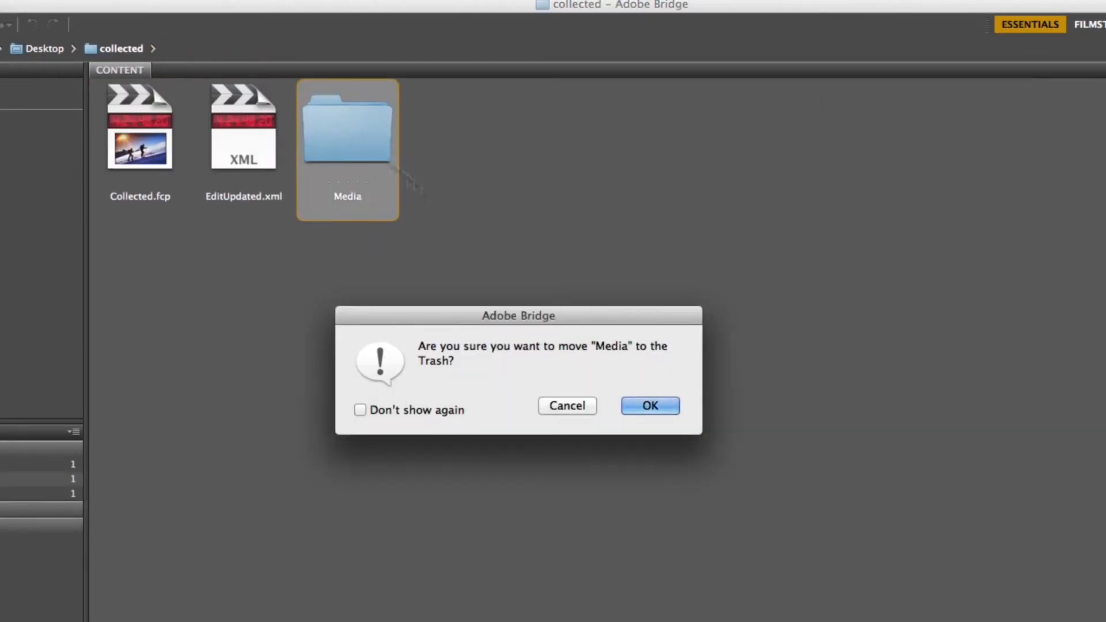
left_click(670, 407)
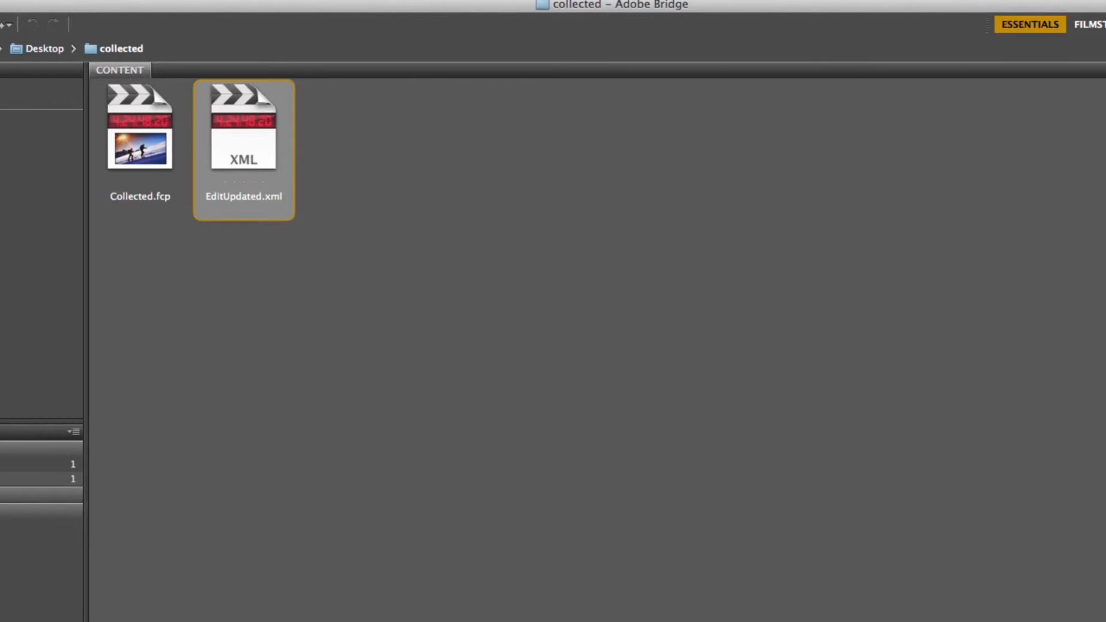
Switch to reLink reTooled, load EditUpdated.xml from the collected folder as source XML, and widen the XML list's tape and file name columns
left_click(180, 55)
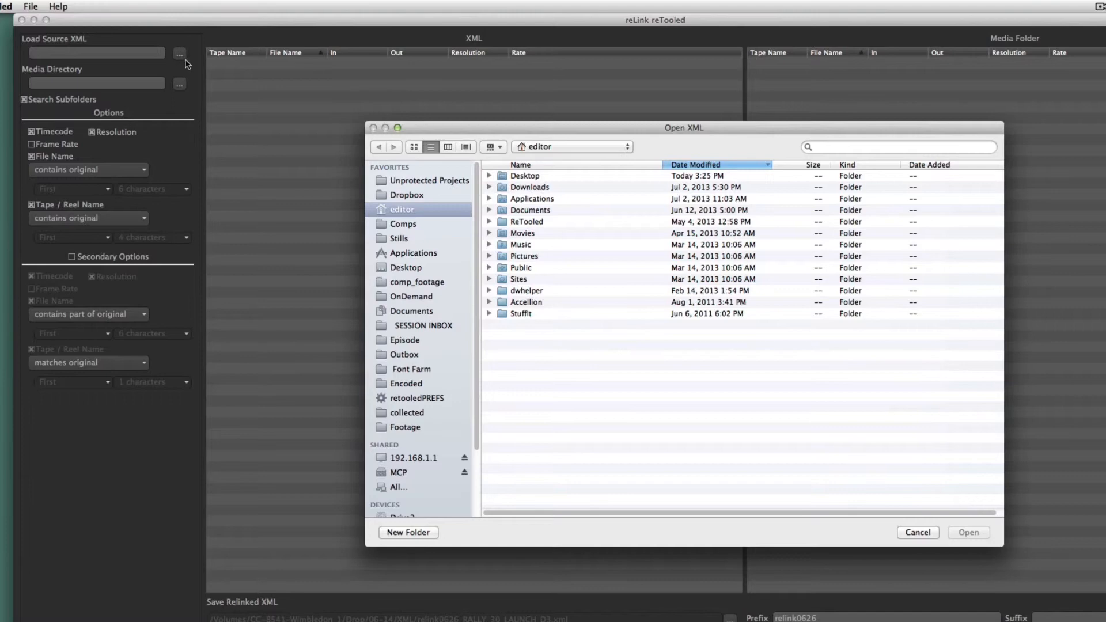
left_click(438, 414)
double_click(564, 177)
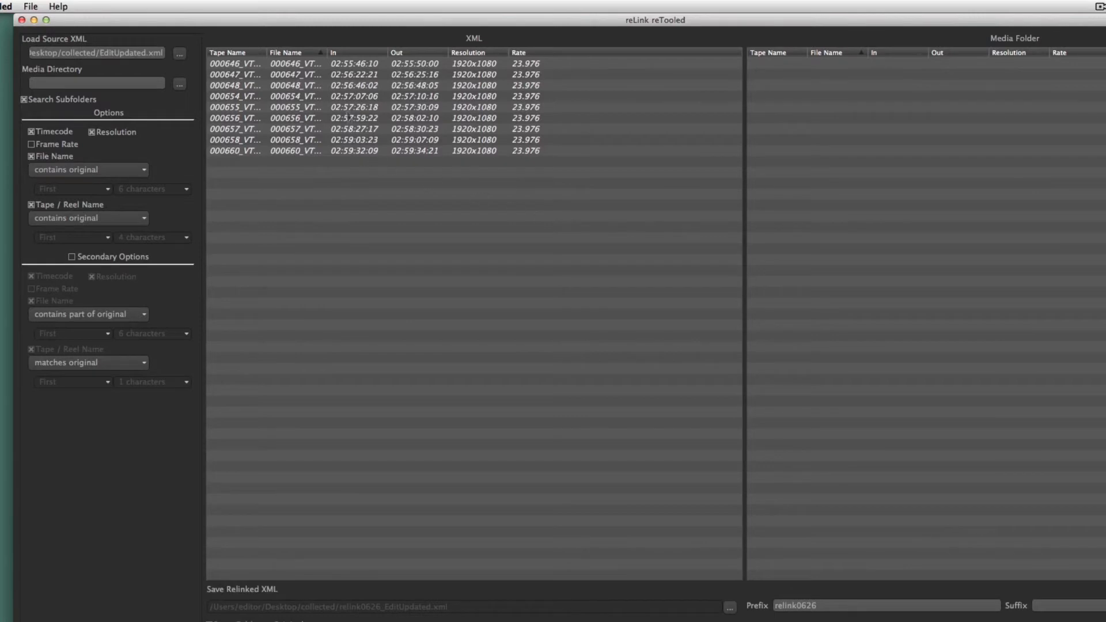
left_click(329, 53)
left_click_drag(329, 53, 378, 64)
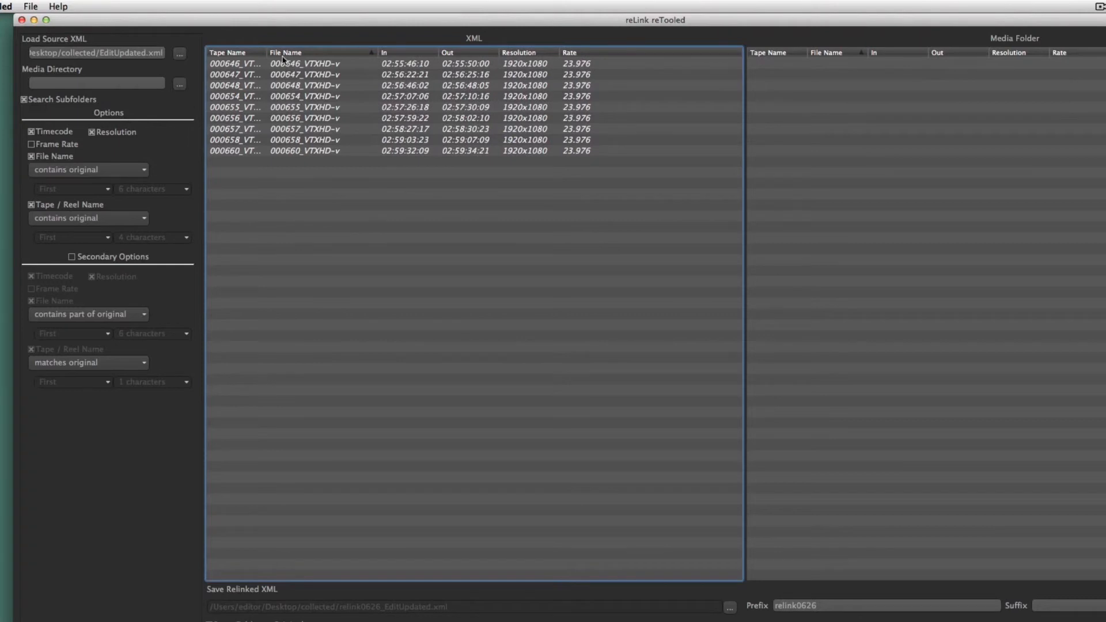
left_click_drag(265, 53, 293, 53)
Set the media directory to the 05-29 folder in Footage and widen the media list's name columns to show the full names
left_click(180, 85)
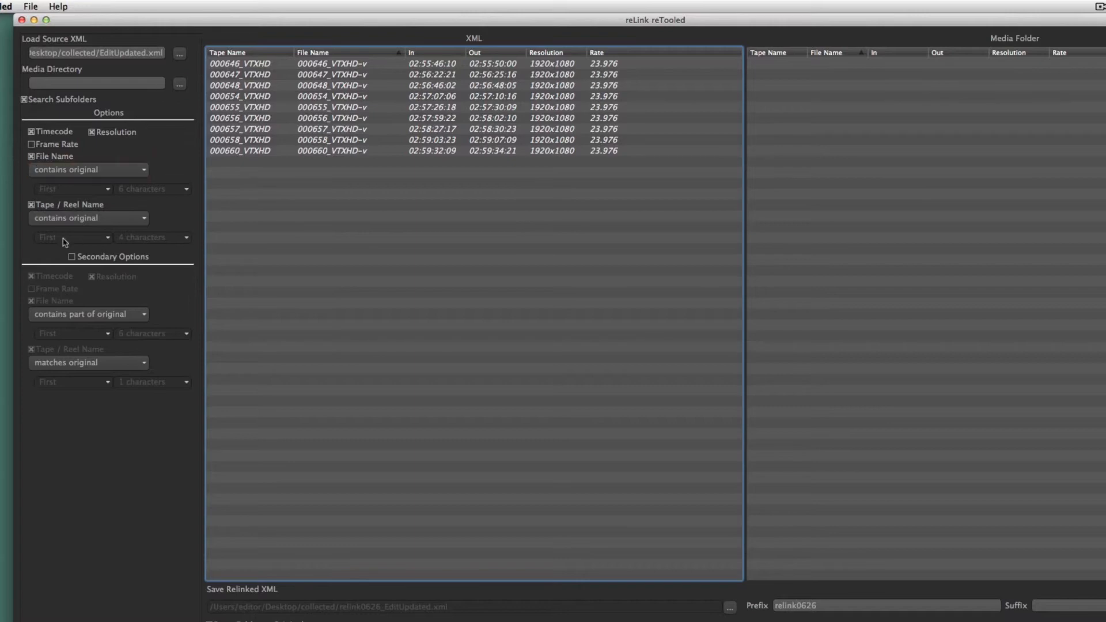
left_click(179, 86)
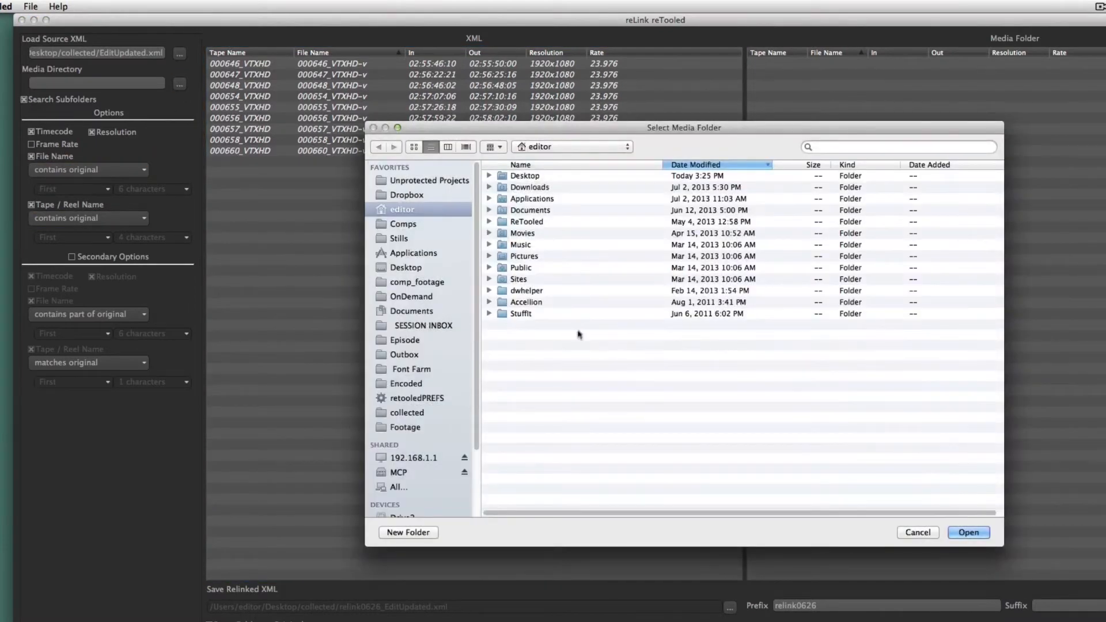
left_click(420, 428)
double_click(516, 176)
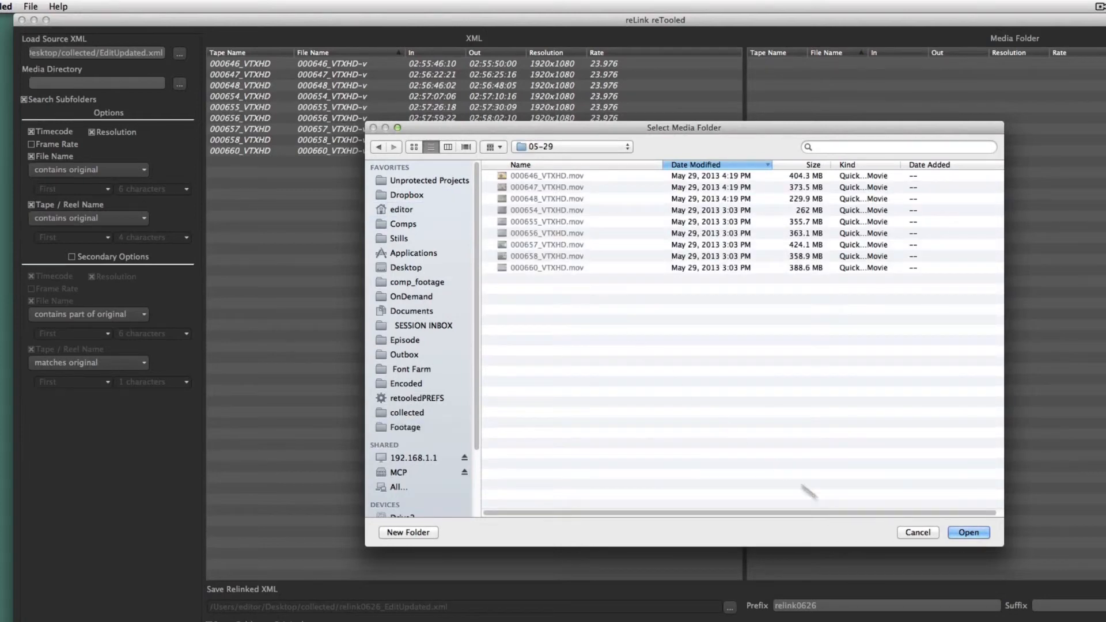
left_click(977, 534)
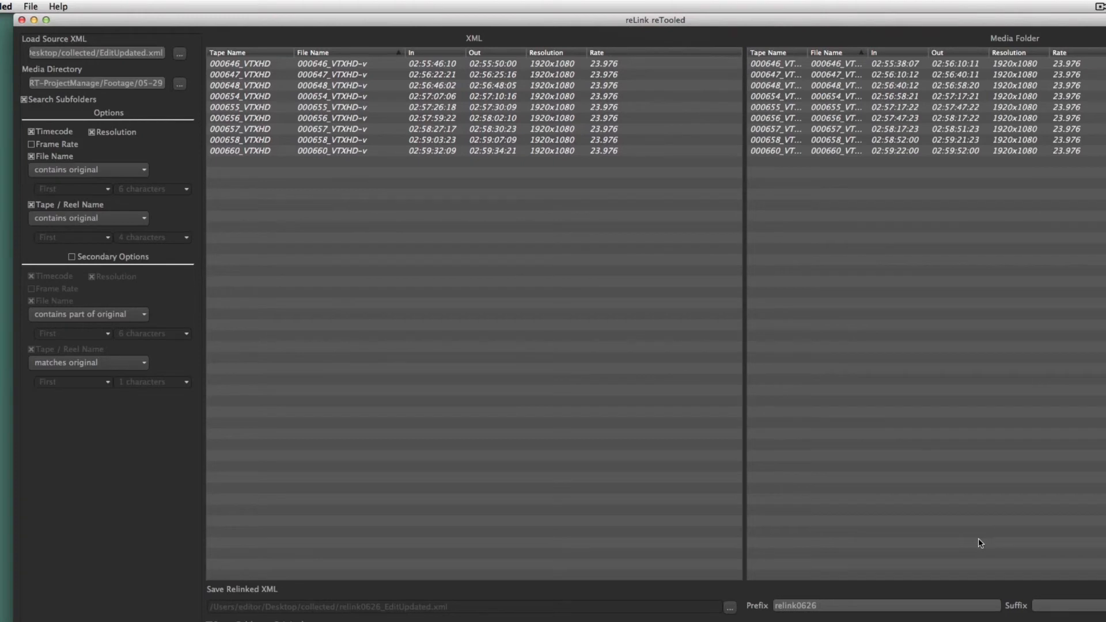
left_click_drag(807, 53, 933, 53)
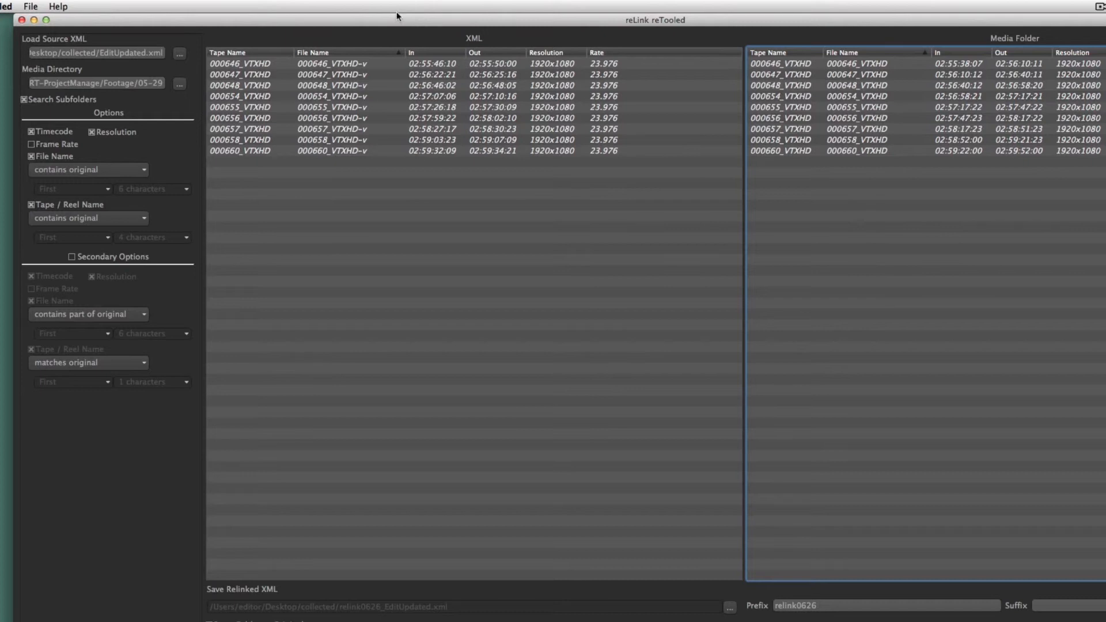
Inspect the XML clip names, enable frame rate matching, and match file names by part of the original, using the first 10 characters
left_click(355, 65)
left_click(347, 117)
left_click(357, 96)
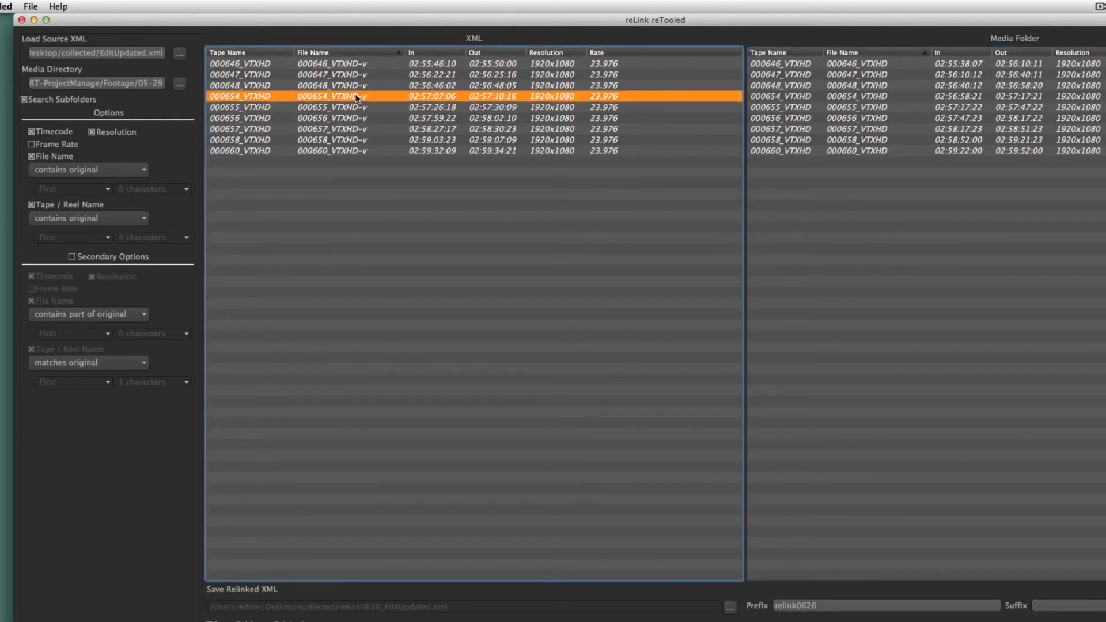
left_click(350, 116)
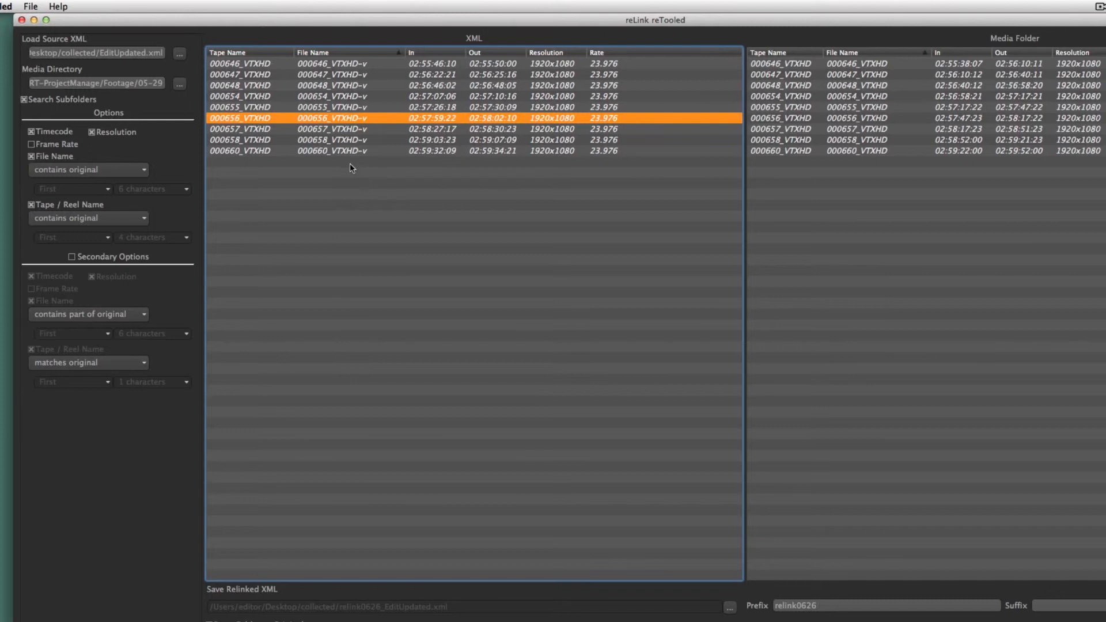
left_click(64, 147)
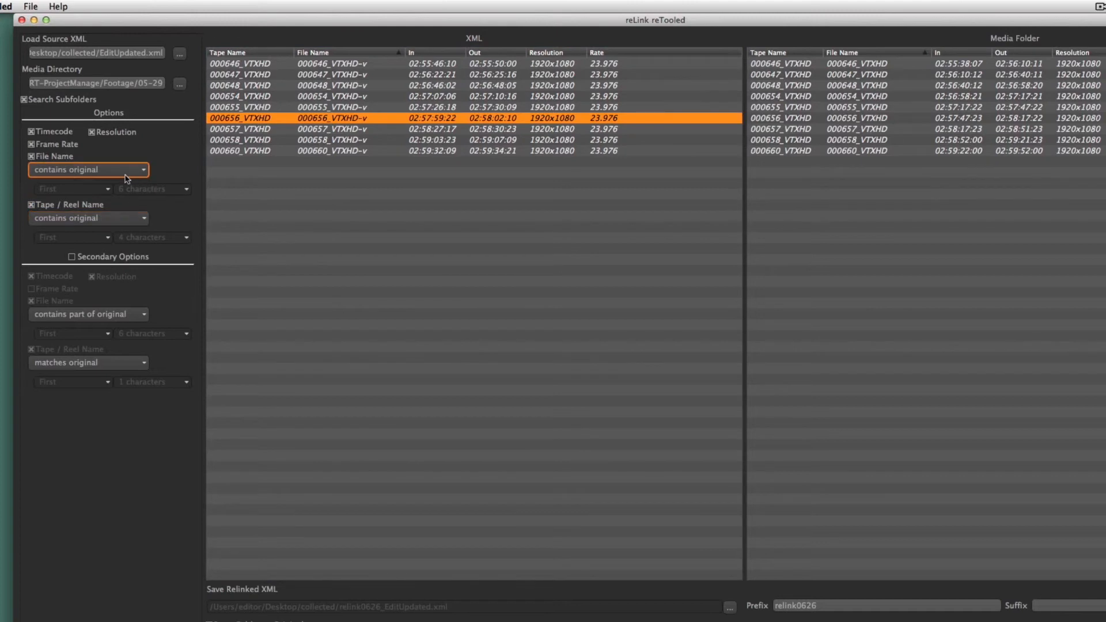
left_click(89, 175)
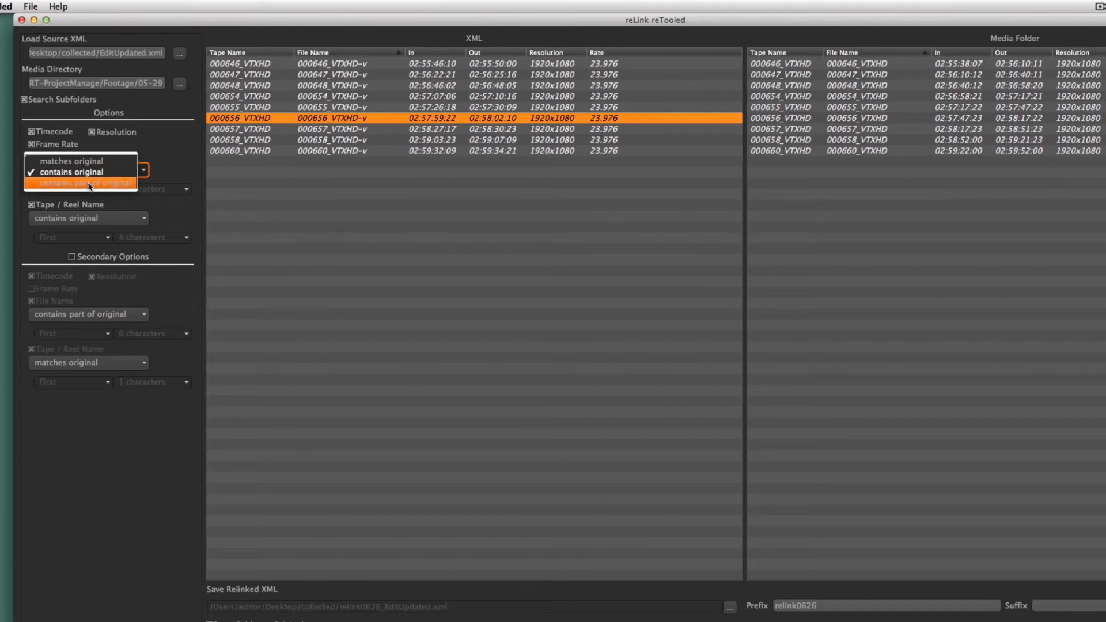
left_click(89, 185)
left_click(153, 192)
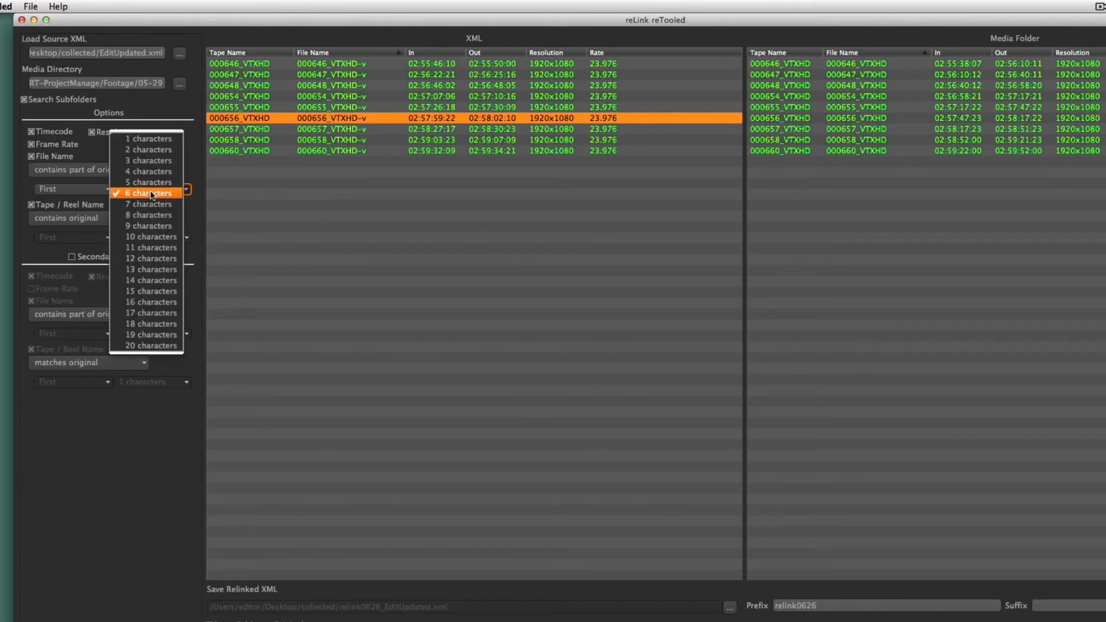
left_click(153, 237)
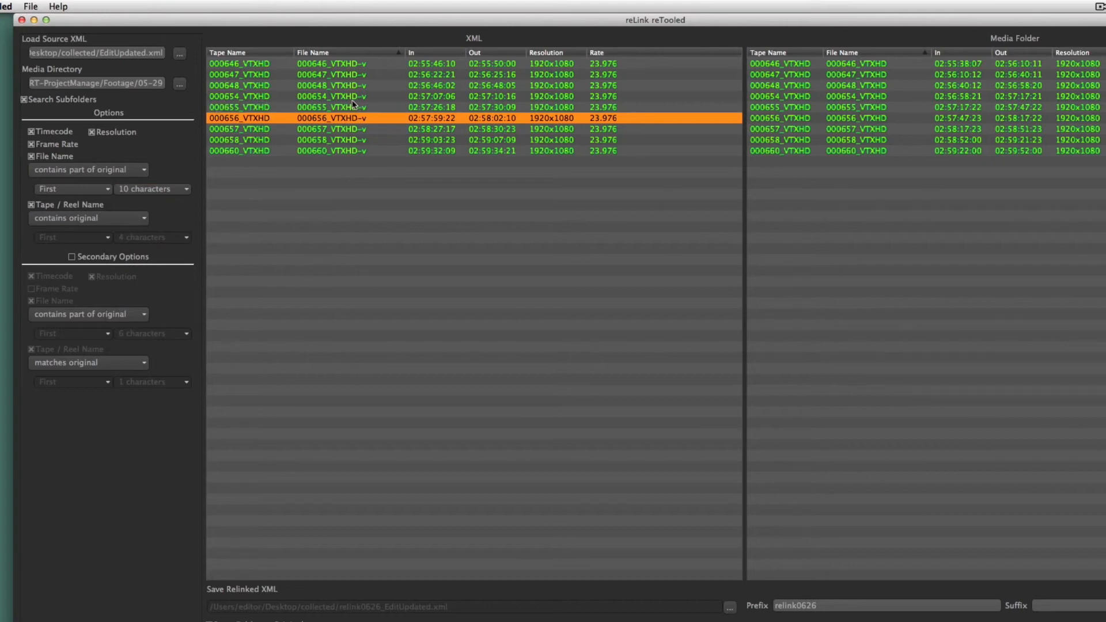
Shorten the output file prefix to relink and save the relinked XML in the same folder as the original
mouse_move(354, 104)
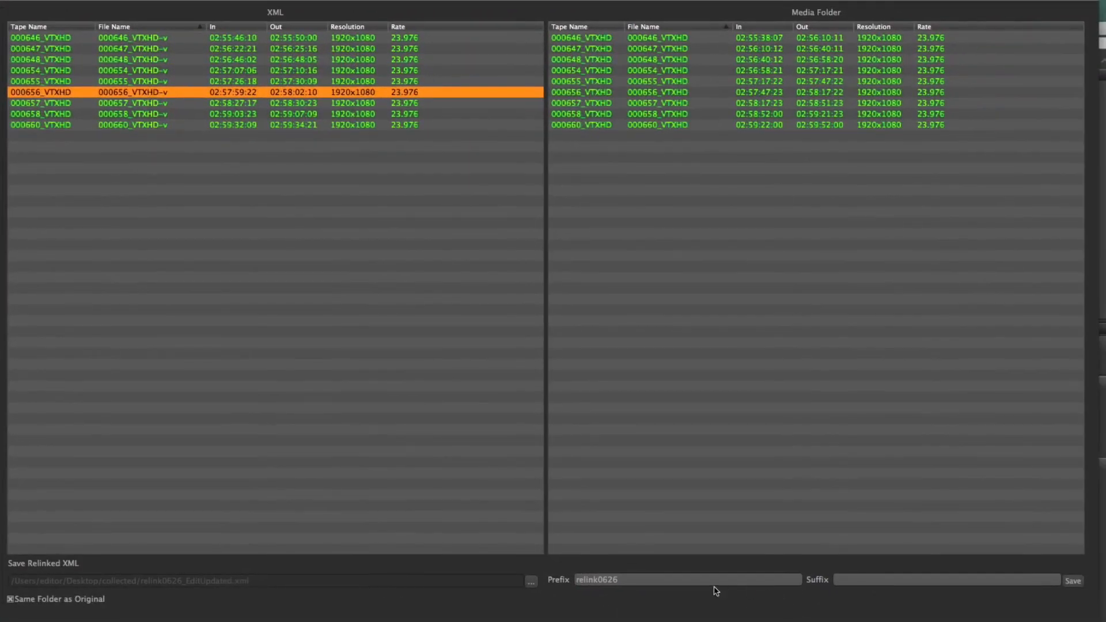
left_click(697, 581)
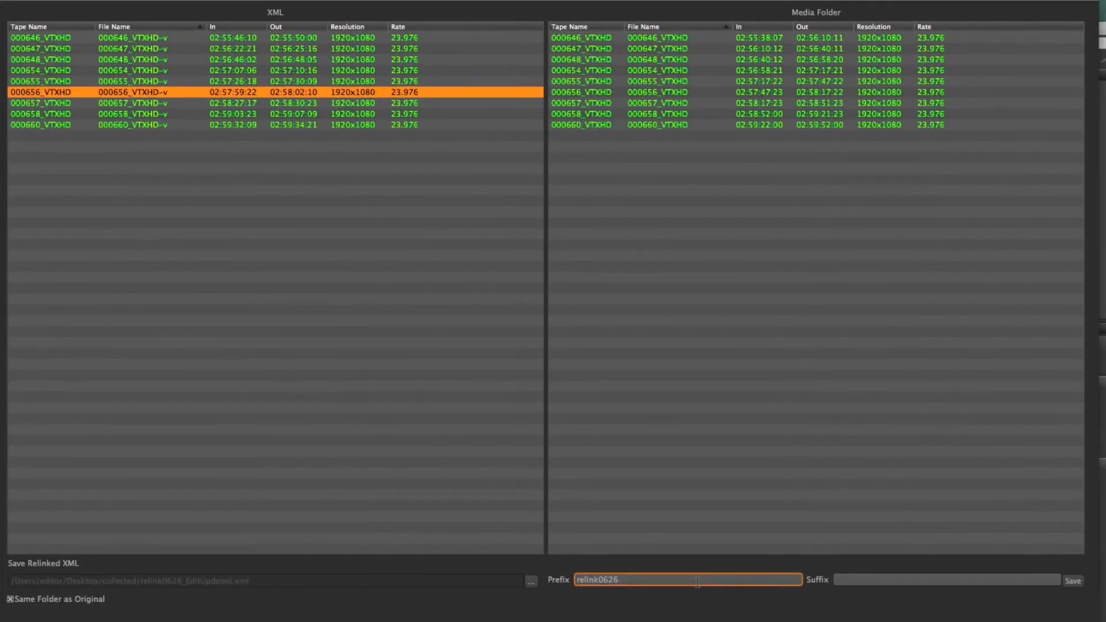
key("BackSpace")
key("BackSpace")
key("BackSpace")
key("BackSpace")
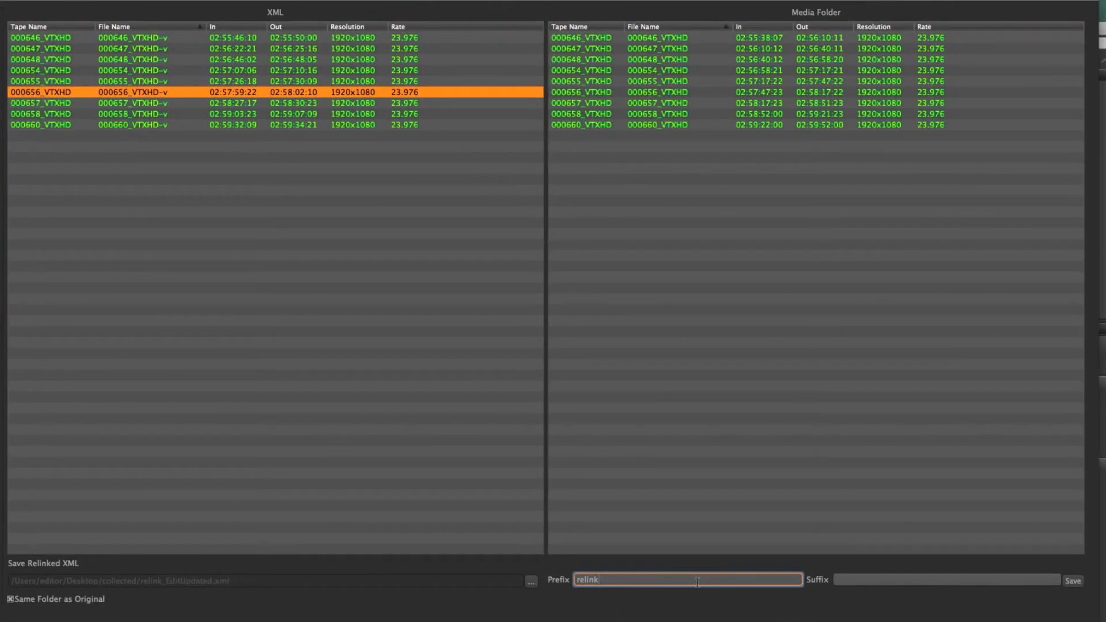
left_click(1071, 582)
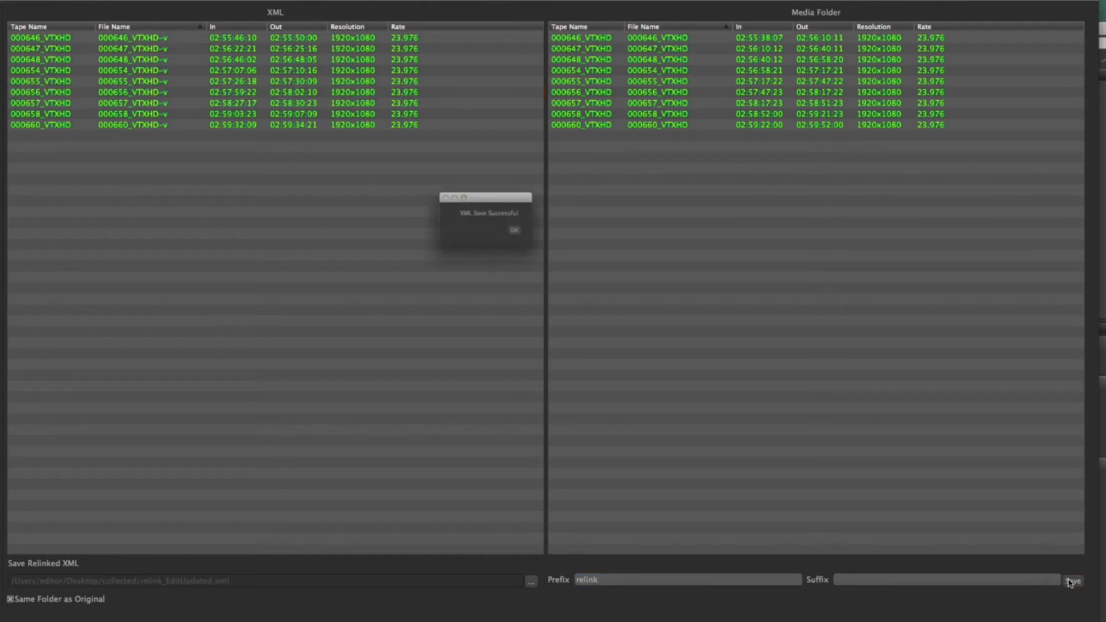
left_click(526, 234)
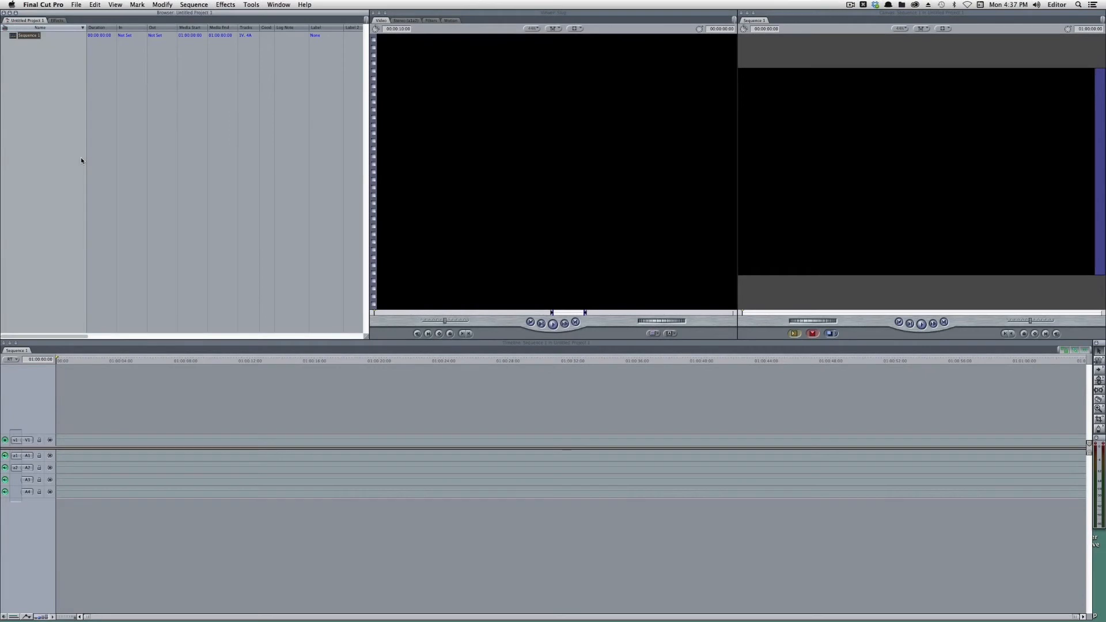
Import relink_EditUpdated.xml from the collected folder into Untitled Project 1, reconnecting to media files and including markers and audio/video effects
right_click(58, 136)
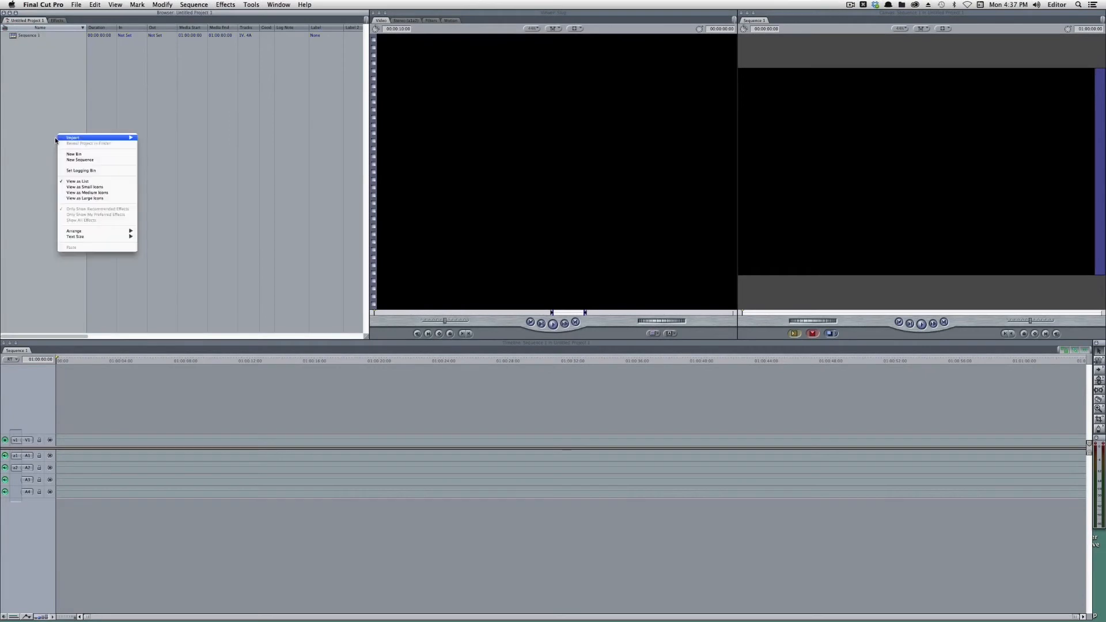
mouse_move(76, 138)
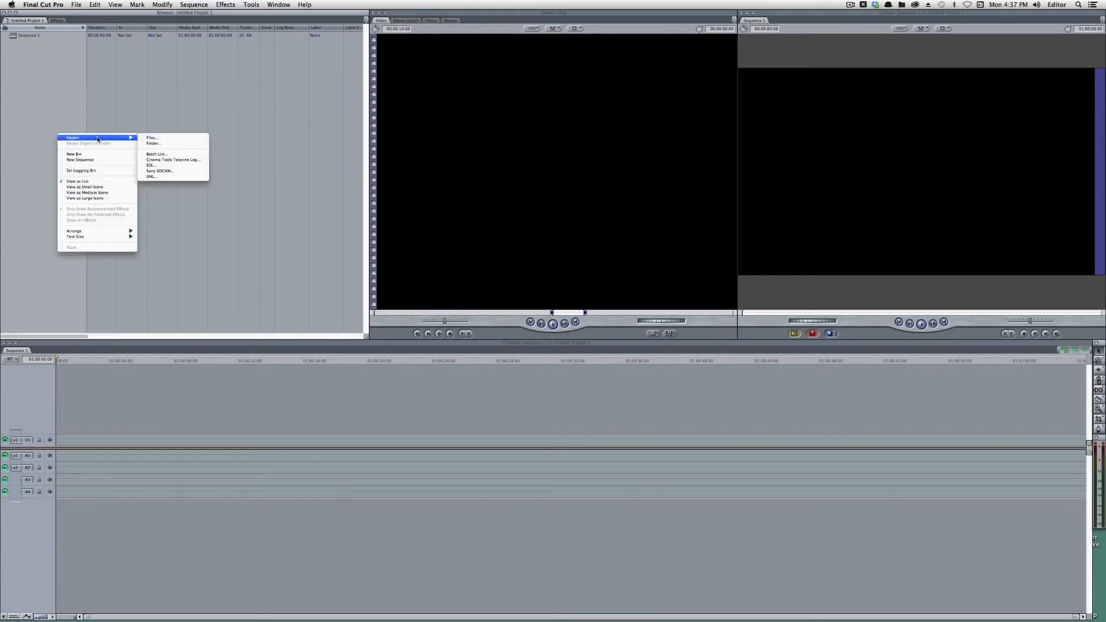
left_click(155, 175)
left_click(578, 169)
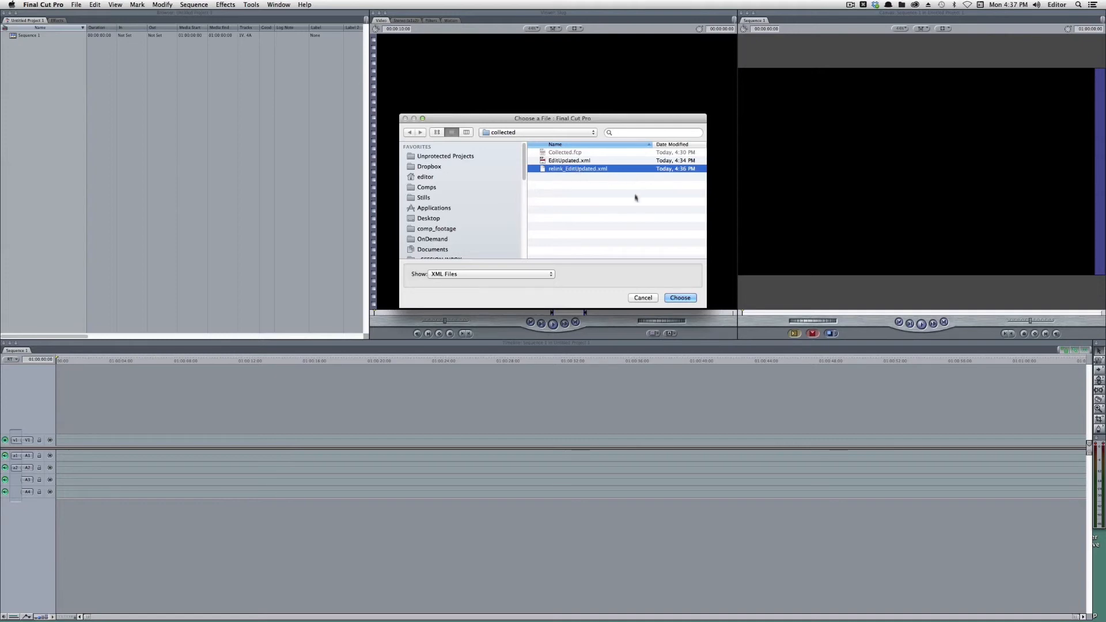
left_click(679, 298)
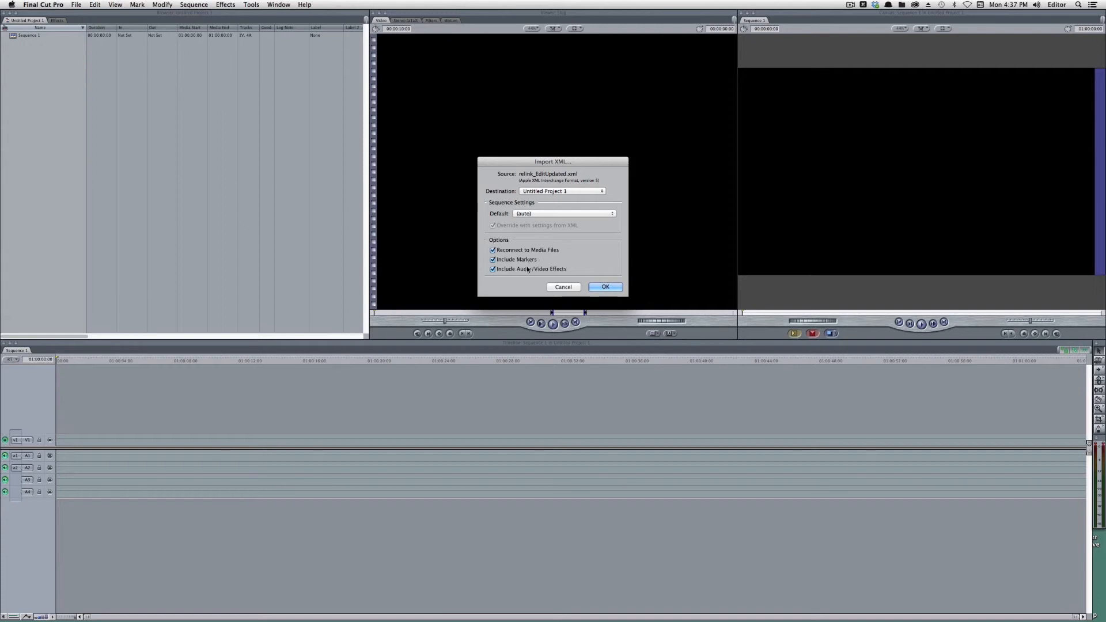
left_click(602, 287)
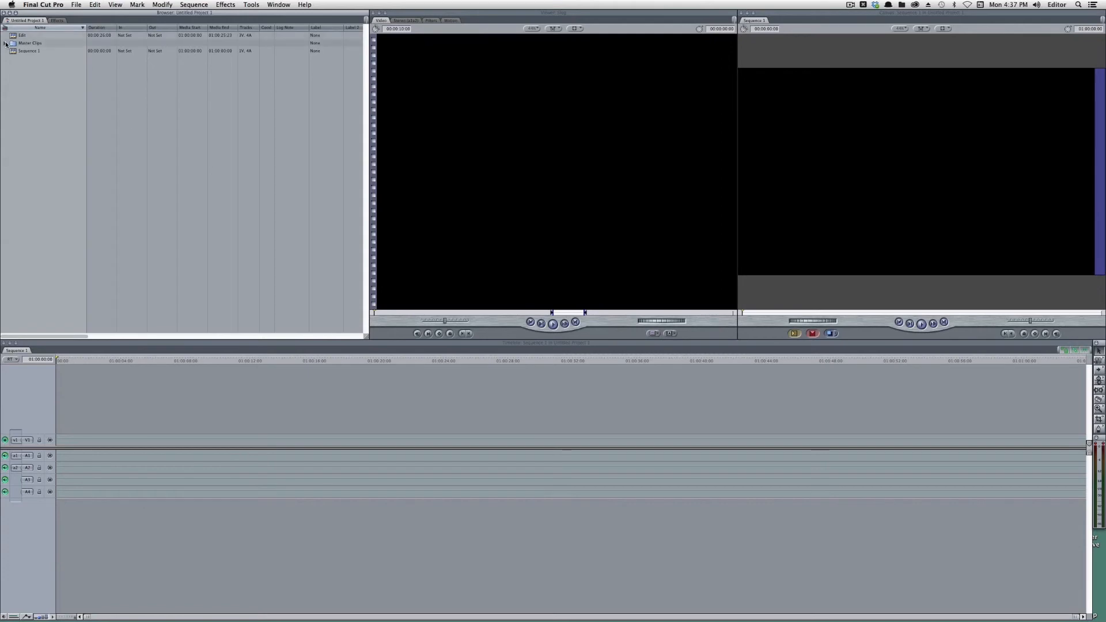
Open the imported Edit sequence and scrub through its timeline to check the relinked clips
left_click_drag(91, 363, 348, 403)
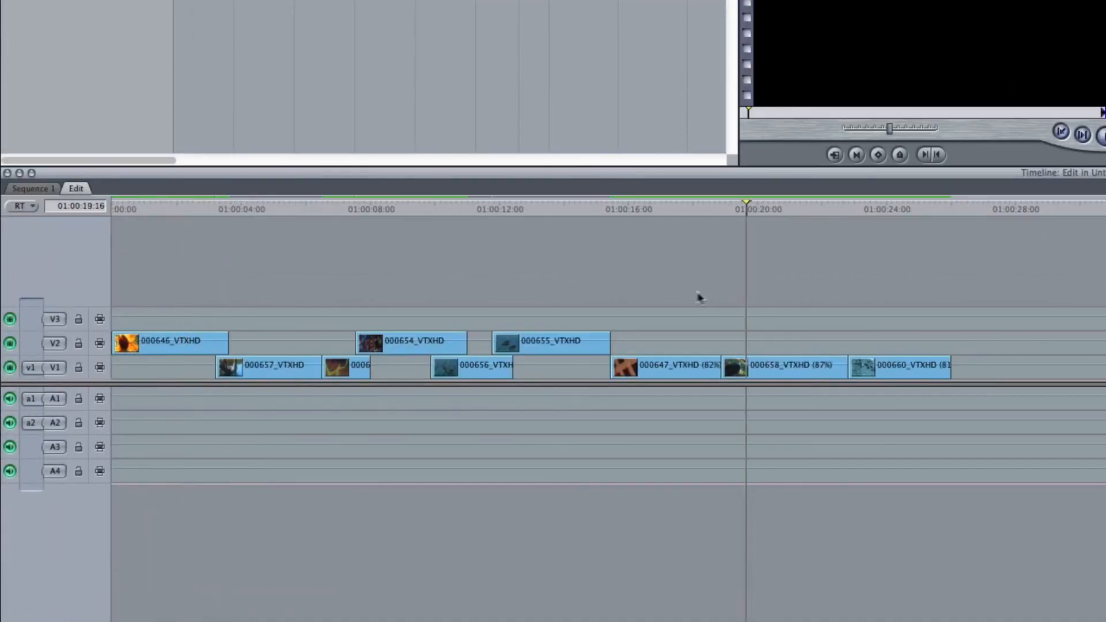
left_click_drag(698, 294, 168, 306)
left_click(185, 349)
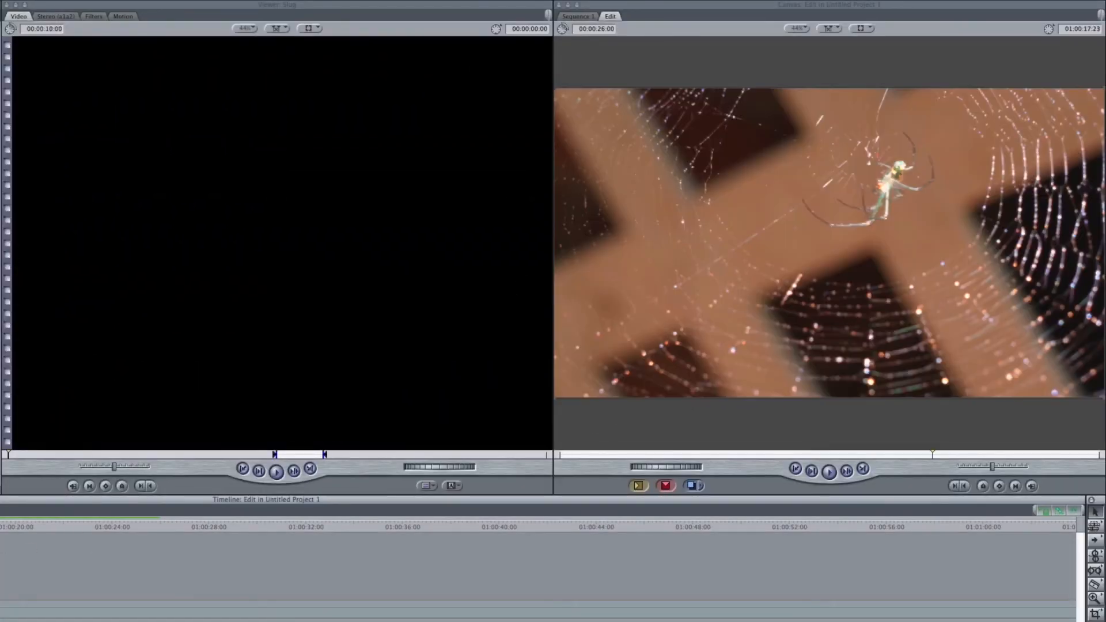
Open the 000654_VTXHD clip at 01:00:09:03 in the Viewer with wireframe display on, and inspect its Color Corrector 3-way settings
left_click_drag(0, 548, 0, 553)
key("w")
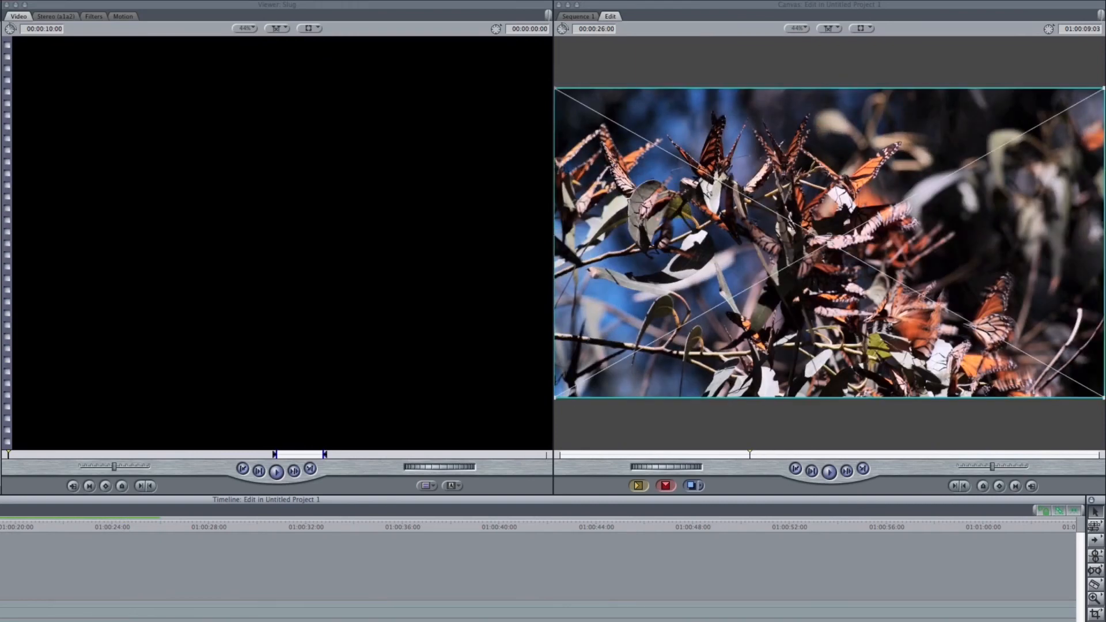
key("Return")
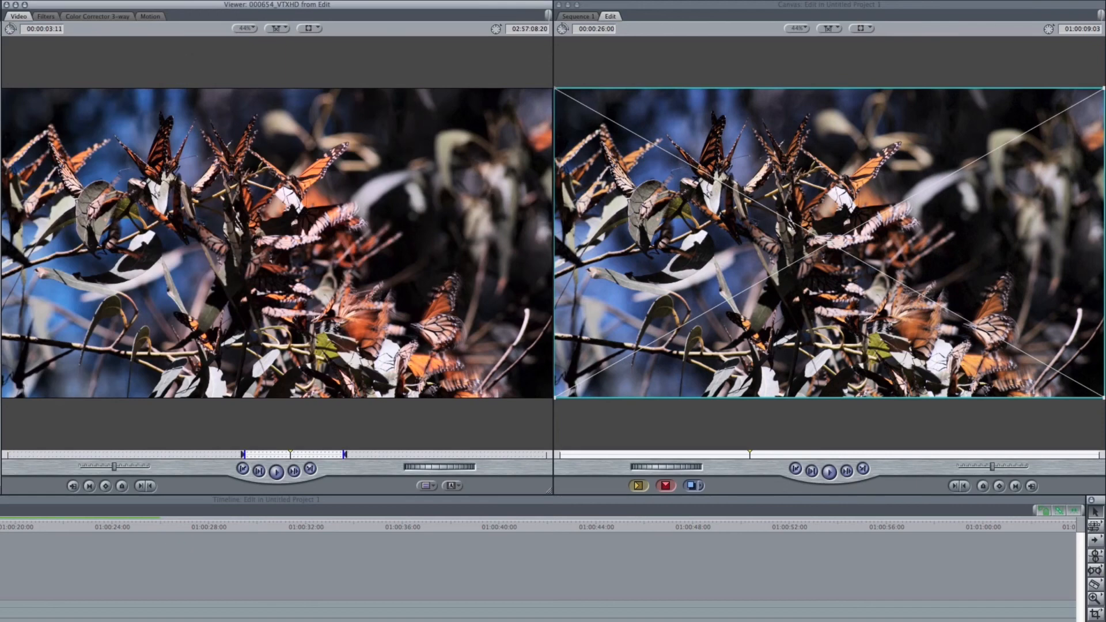
left_click(99, 16)
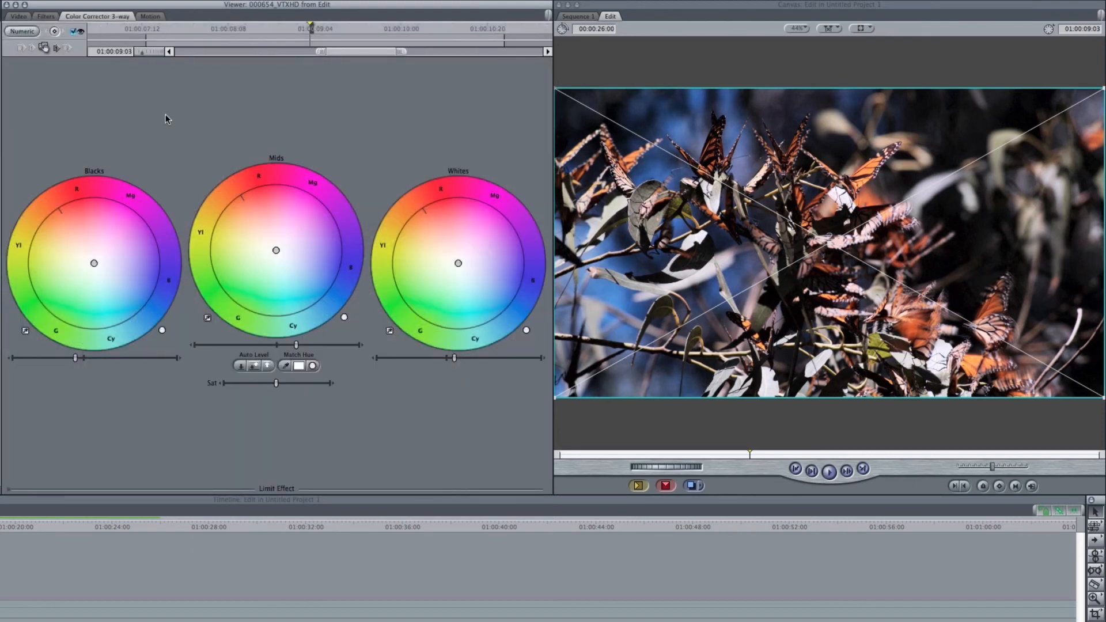